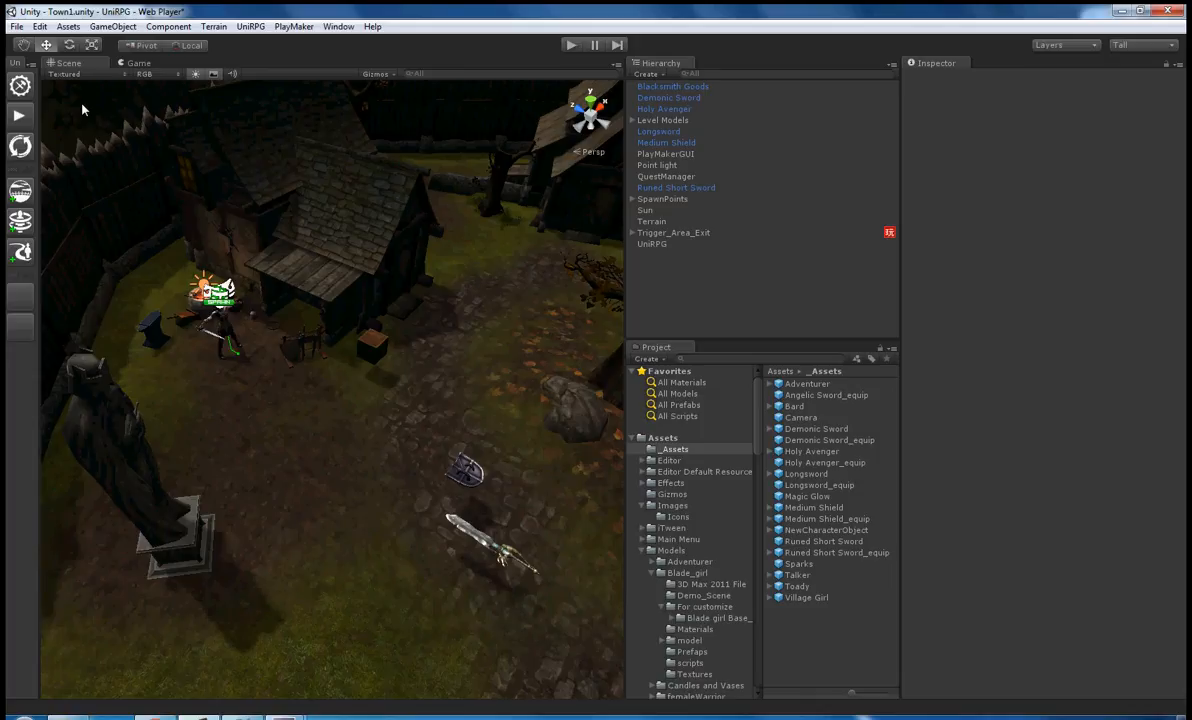
Open the UniRPG editor window over the town scene
click(20, 87)
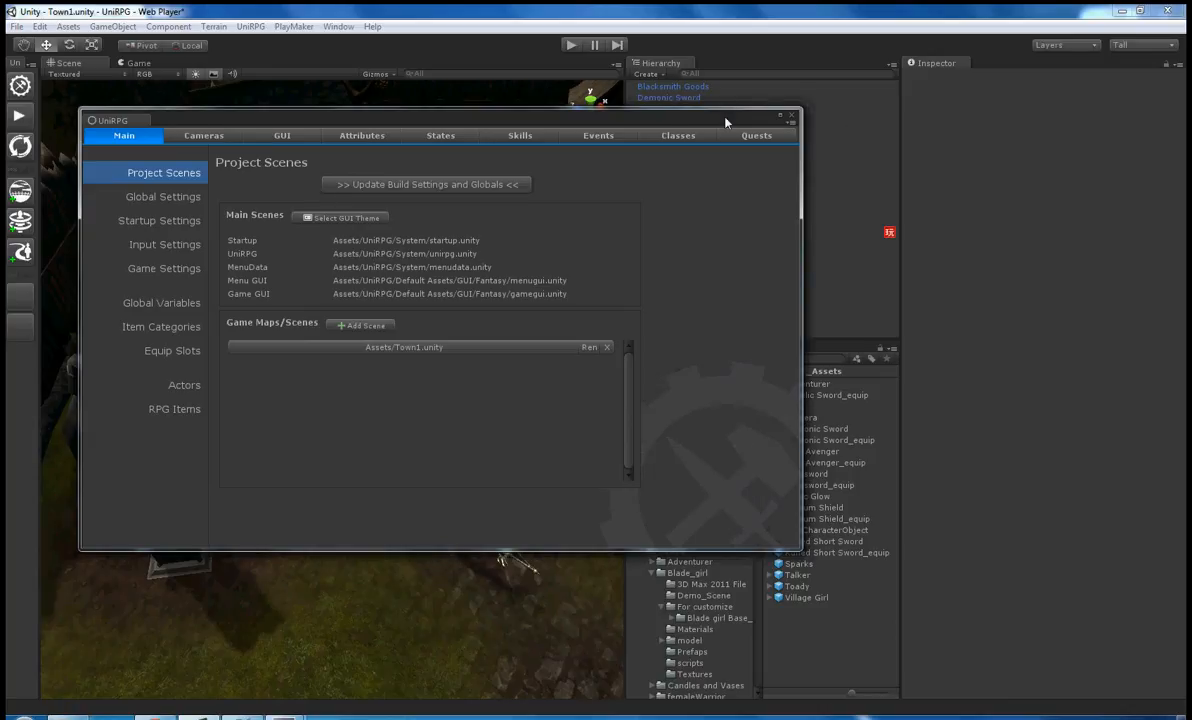
In the Quests section, delete the old Dave quest and create a fresh quest named Dave
click(756, 136)
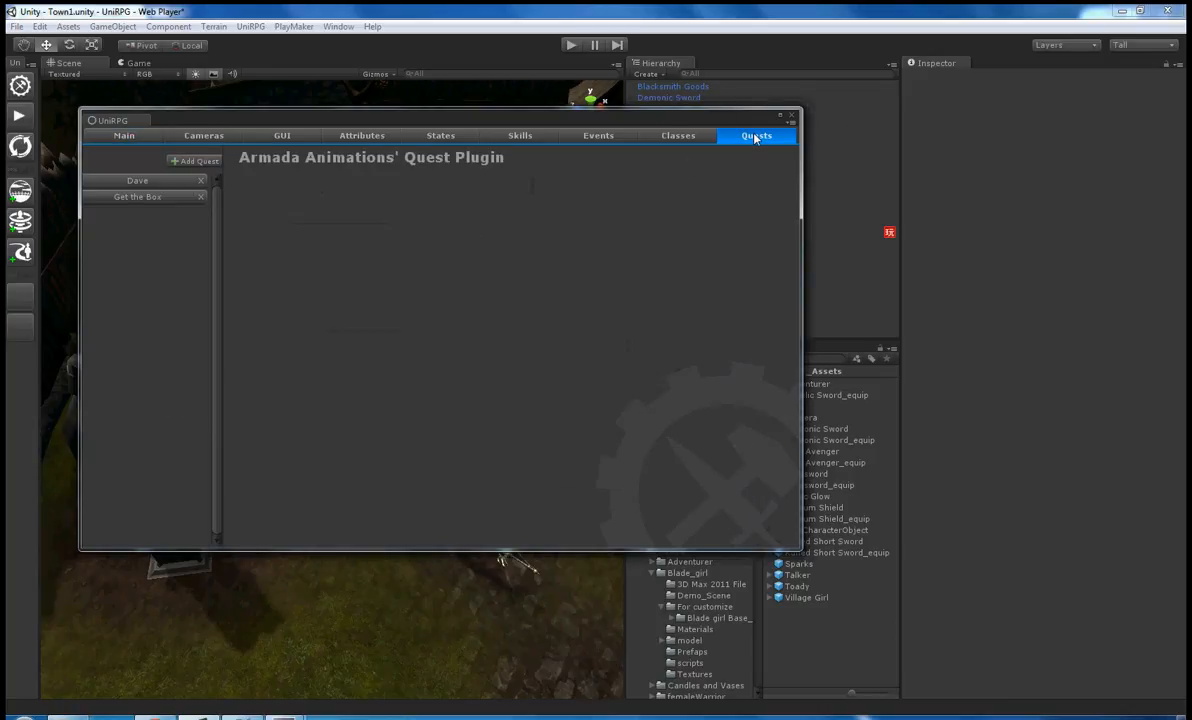
click(201, 181)
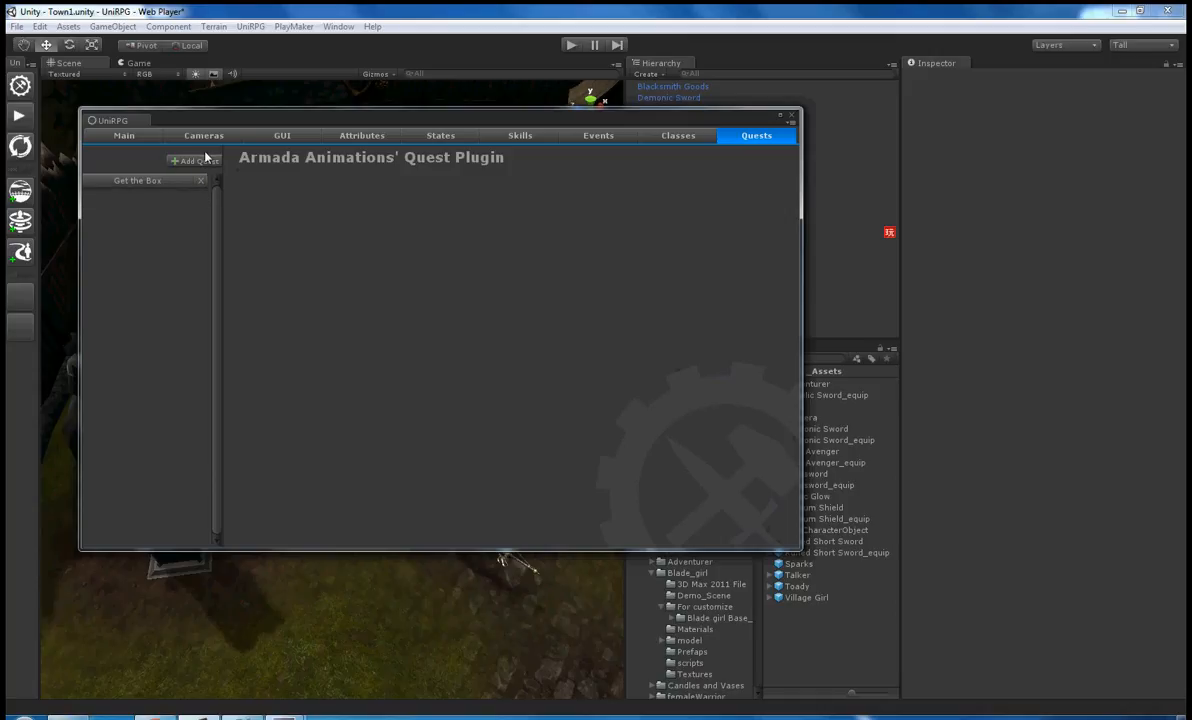
click(192, 160)
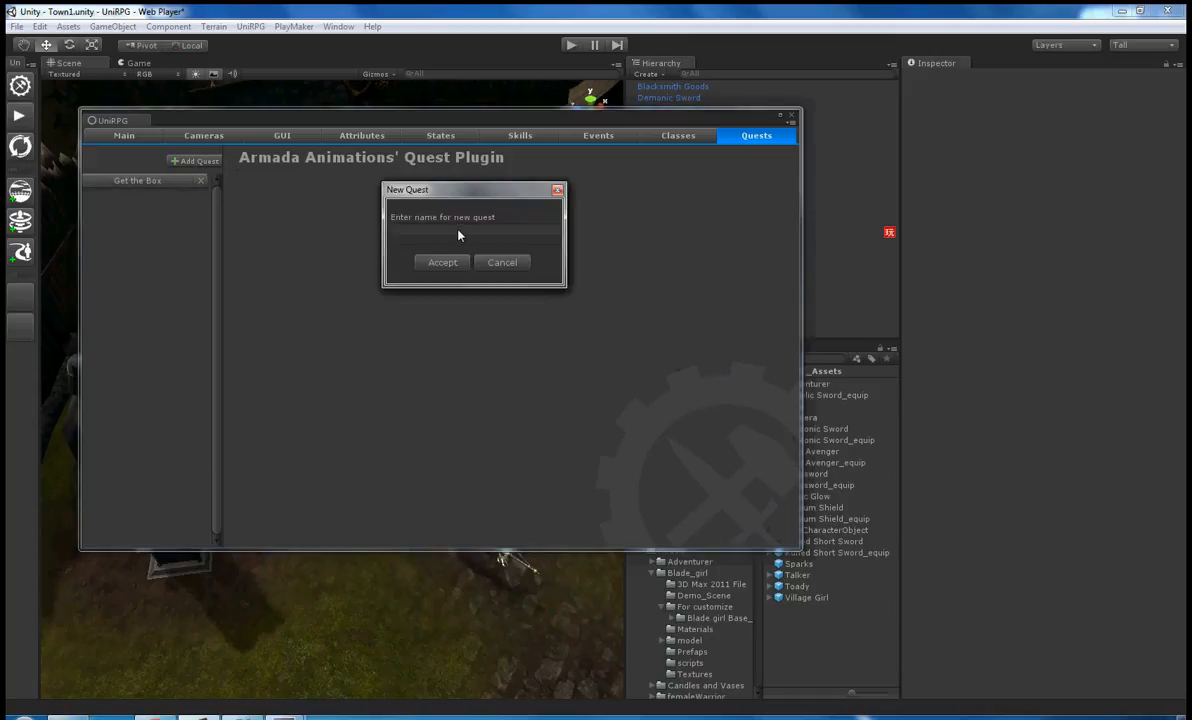
click(458, 231)
text(Dave)
click(428, 262)
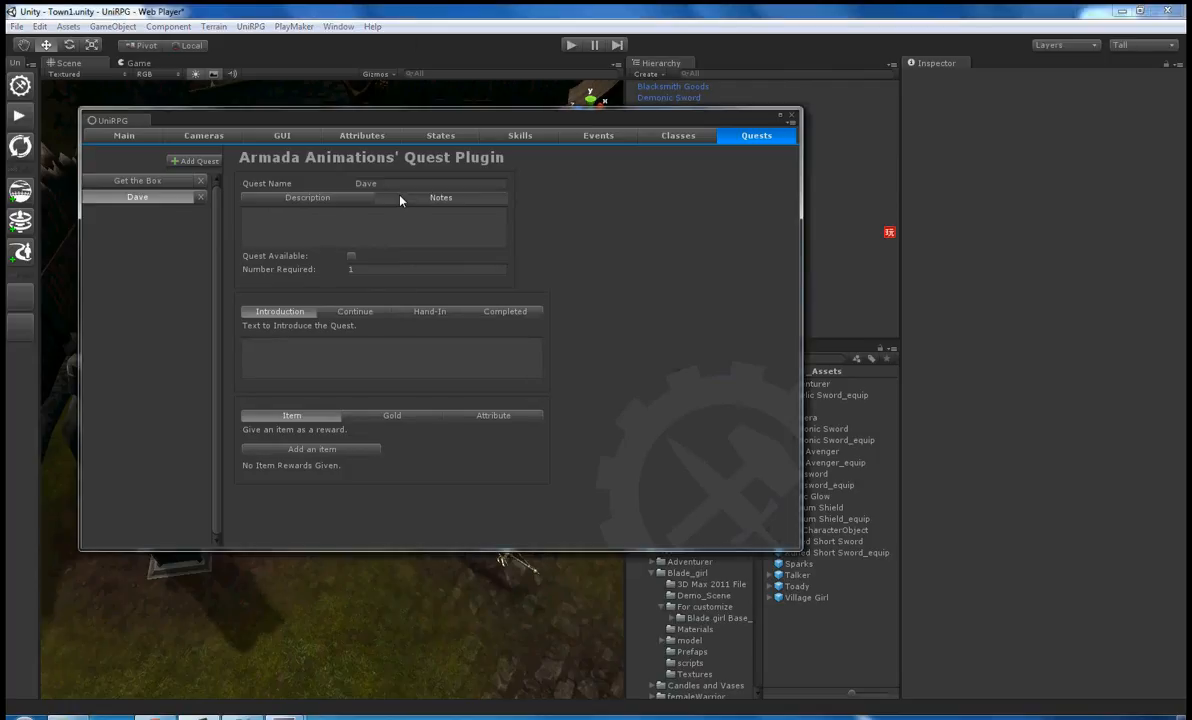
Mark Dave as Quest Available with 10 required and review its Introduction, Continue, Hand-In and Completed texts
click(351, 256)
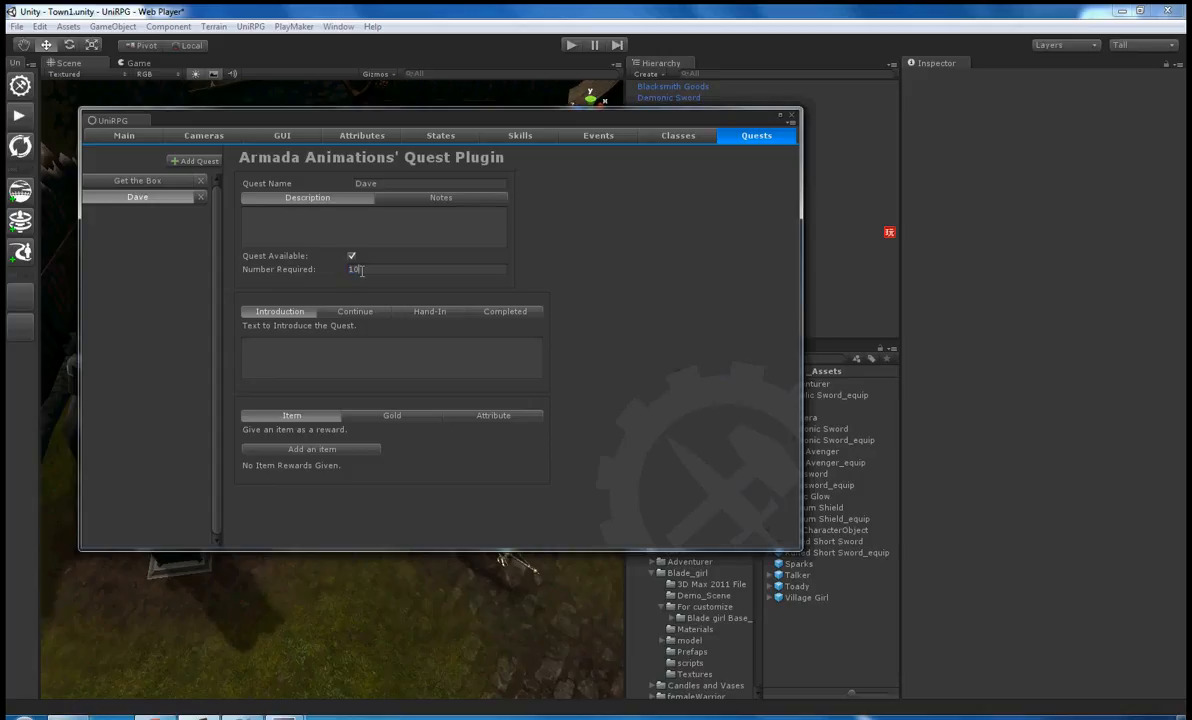
click(291, 318)
click(355, 315)
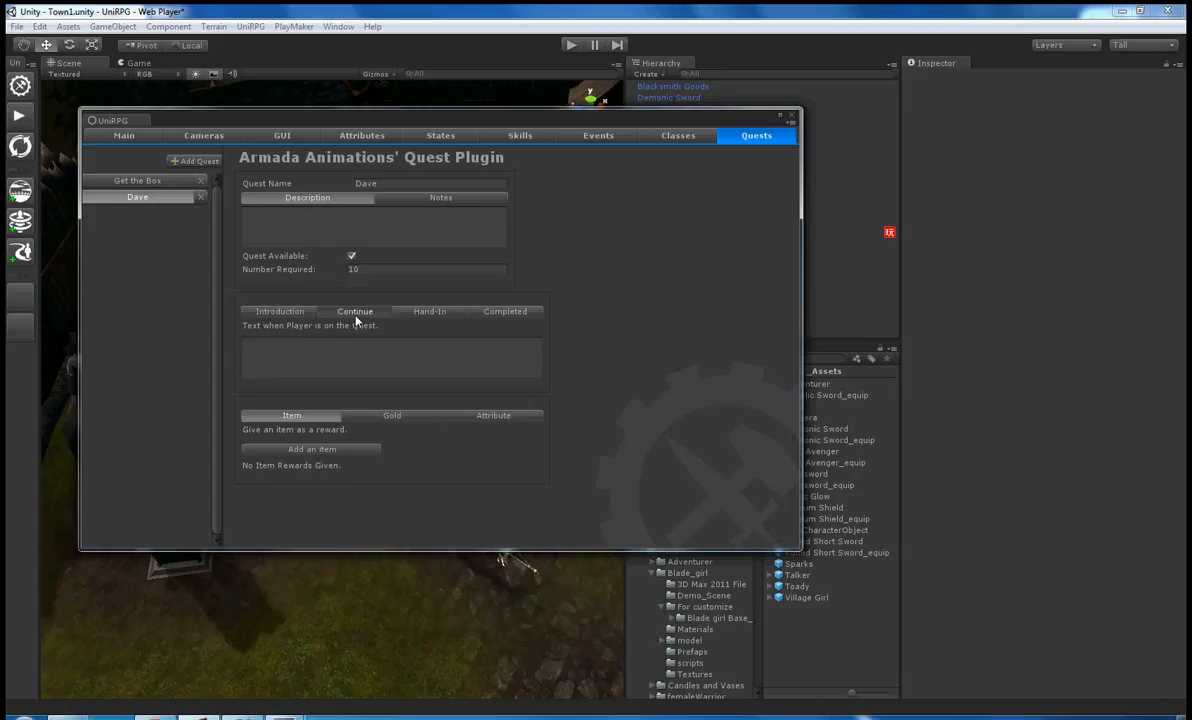
click(430, 312)
click(517, 312)
click(430, 312)
click(355, 312)
click(280, 312)
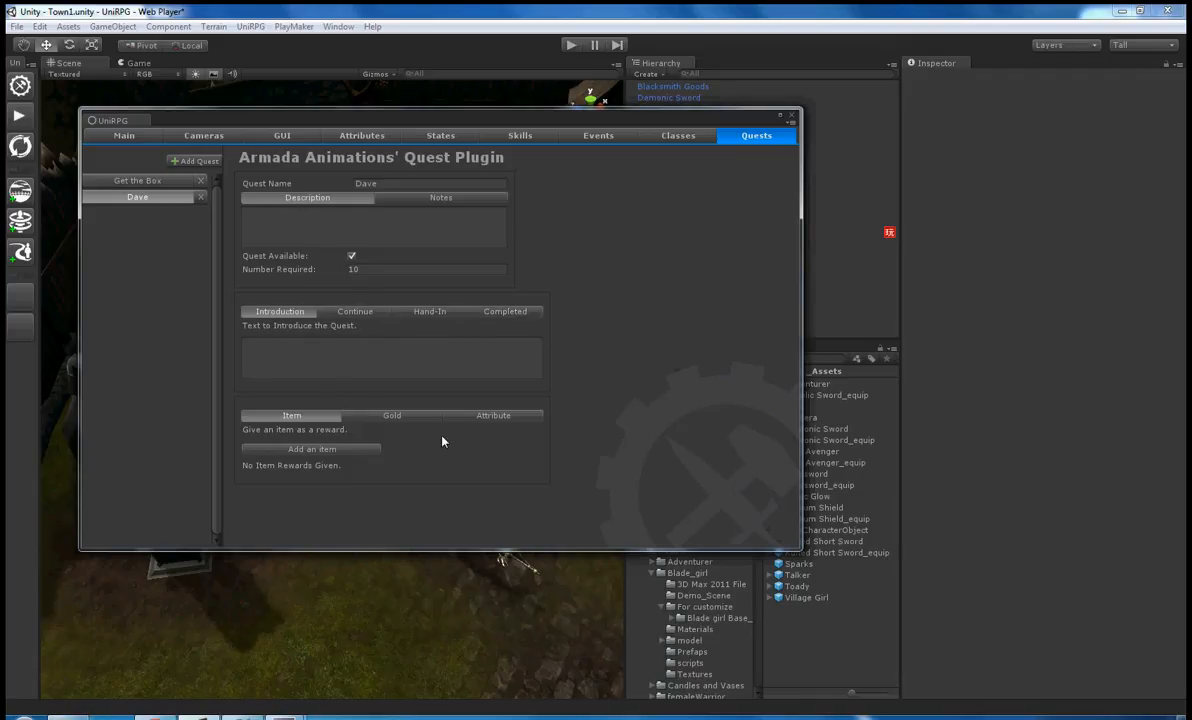
Add a Medium Shield as Dave's item reward and check the gold reward settings
click(316, 450)
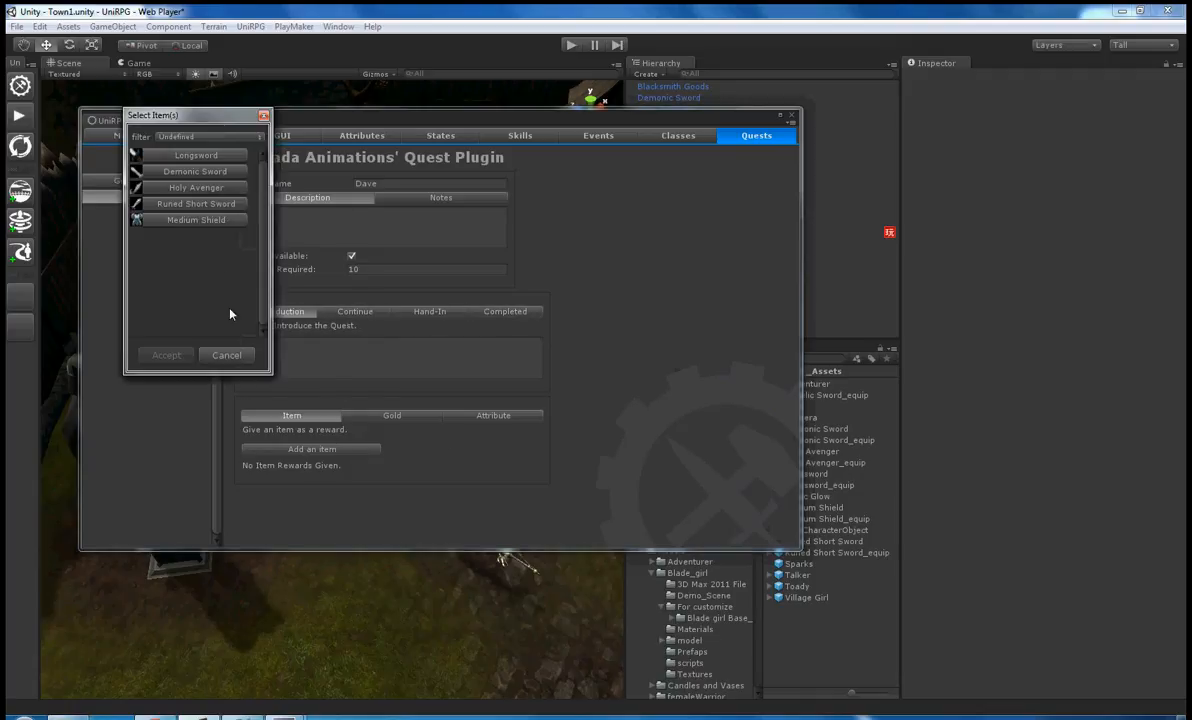
click(209, 217)
click(167, 355)
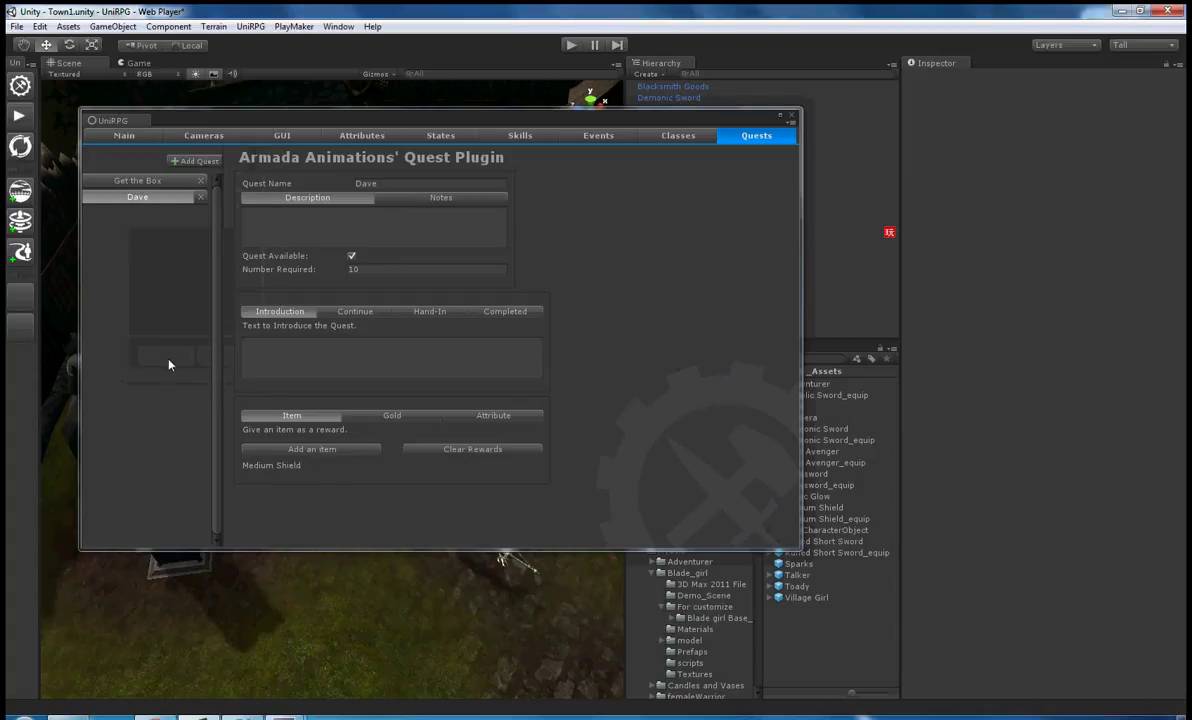
click(393, 416)
Set Dave's attribute bonus to affect Experience and review the Item, Gold and Attribute rewards
click(460, 416)
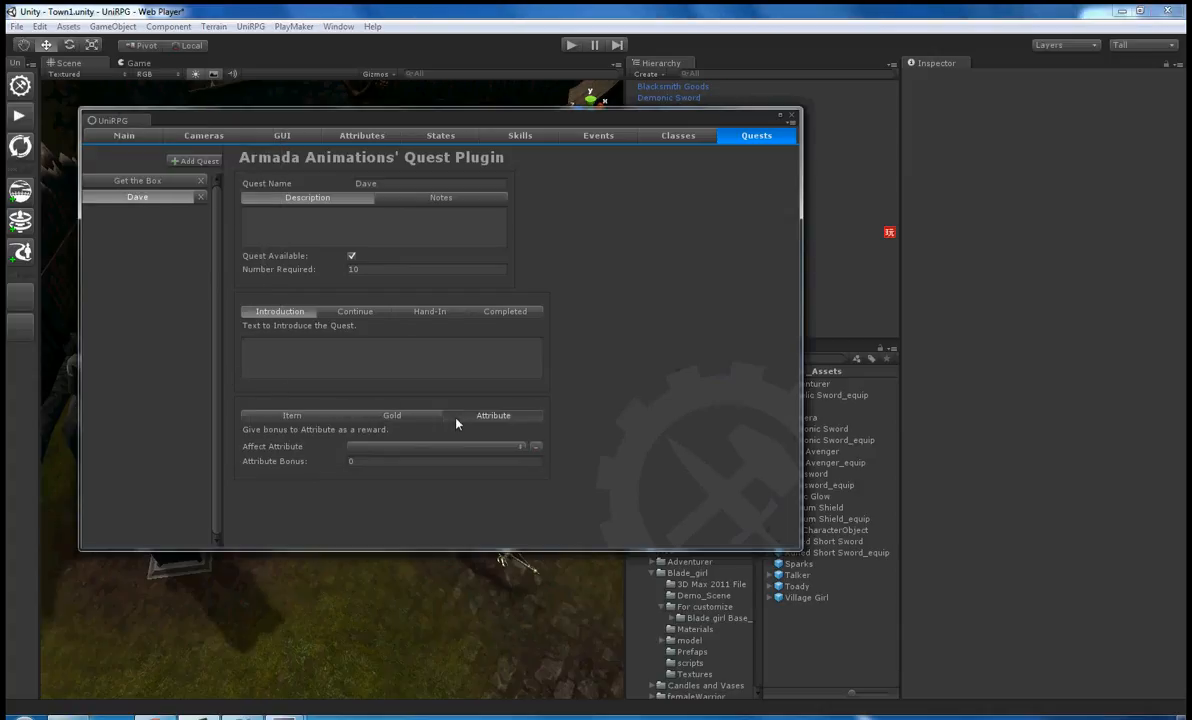
click(403, 446)
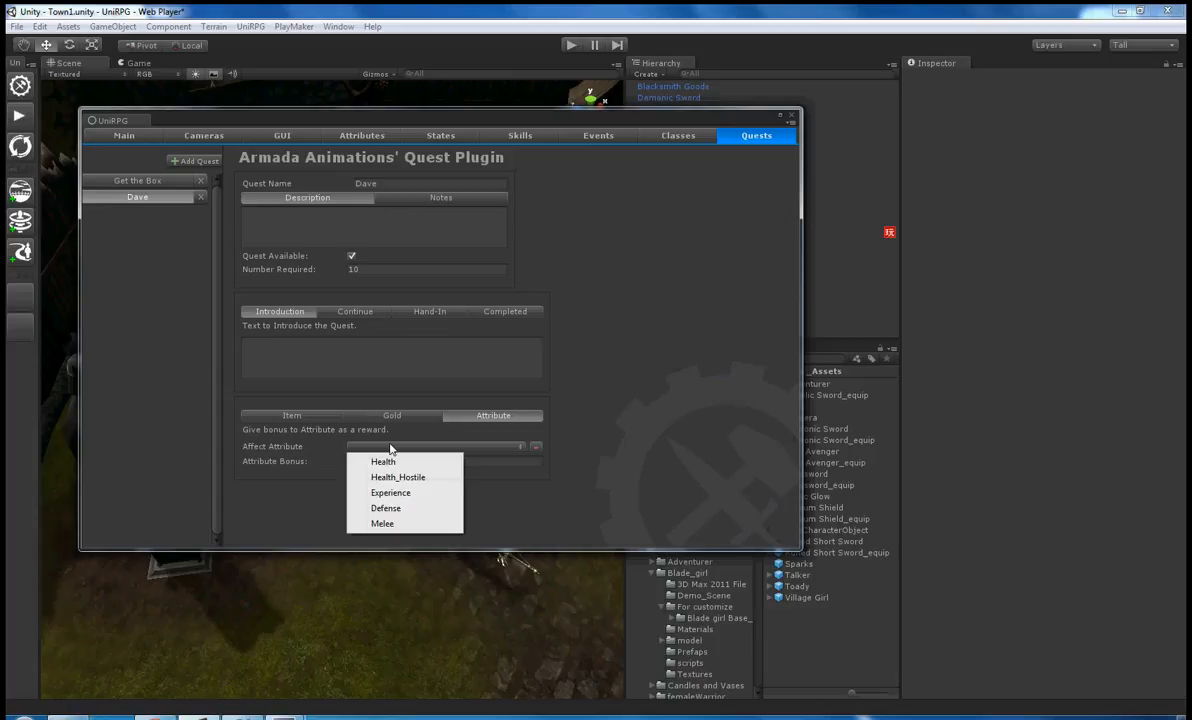
click(372, 494)
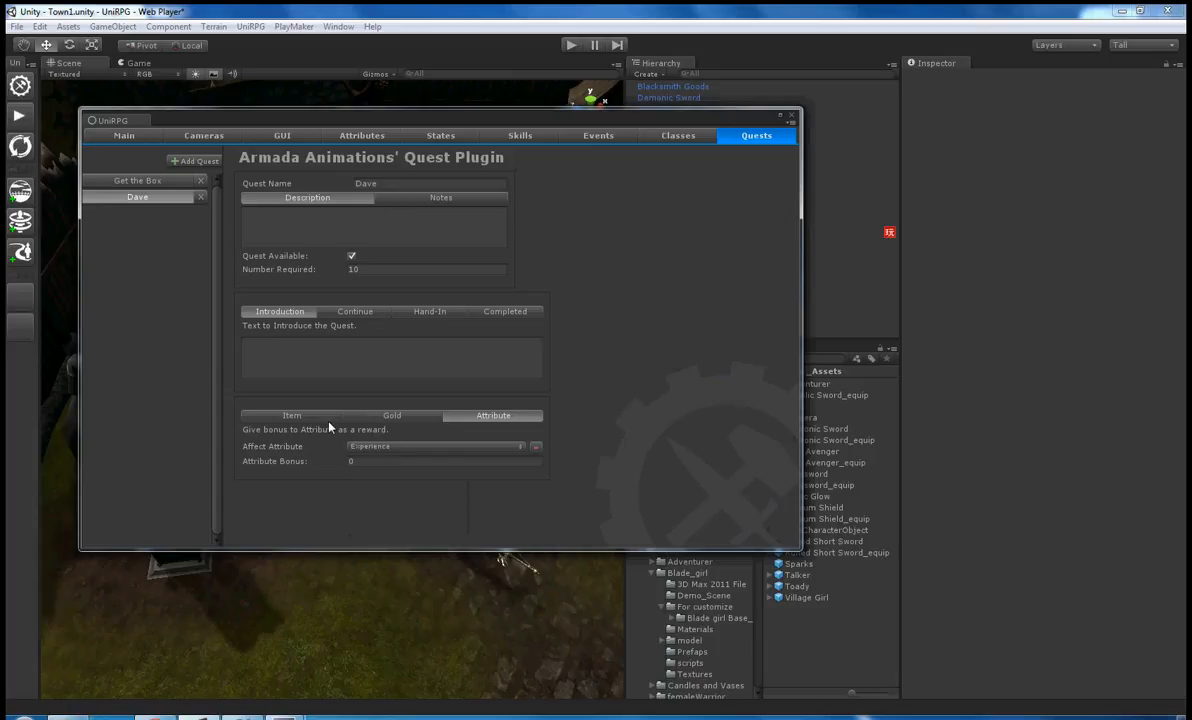
click(300, 415)
click(392, 415)
click(478, 418)
Delete the Dave test quest and review Get the Box's on-quest, hand-in, completed and introduction texts
click(201, 197)
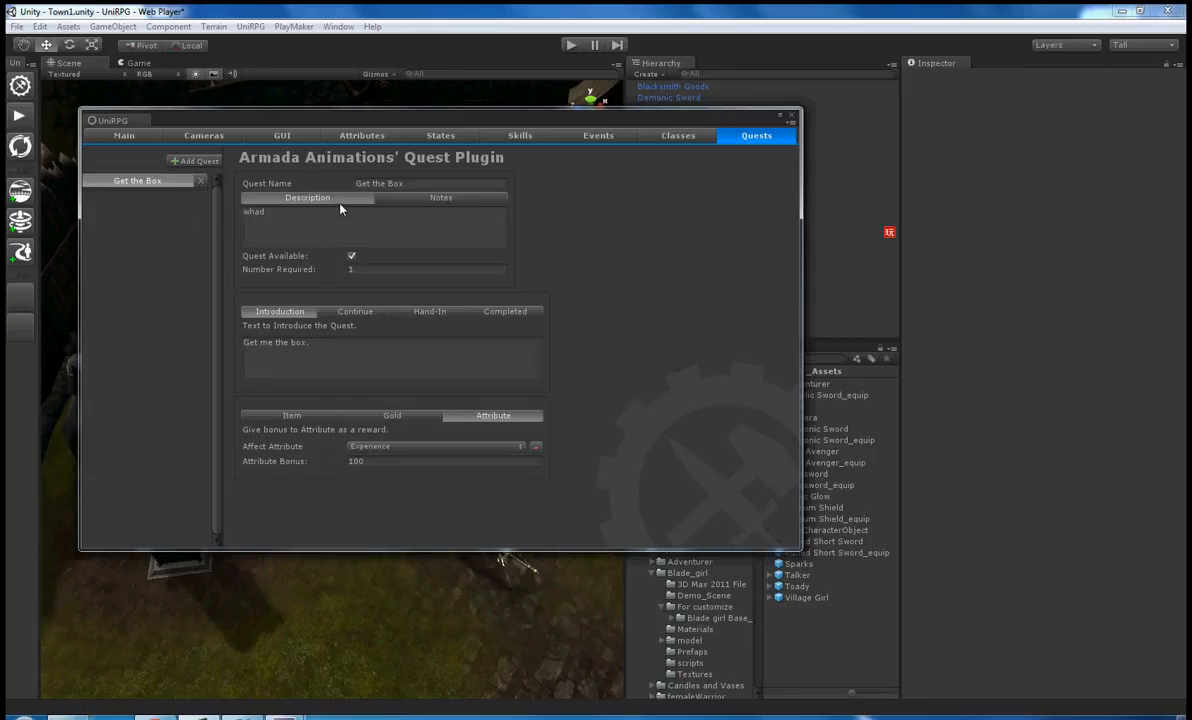
click(355, 311)
click(430, 311)
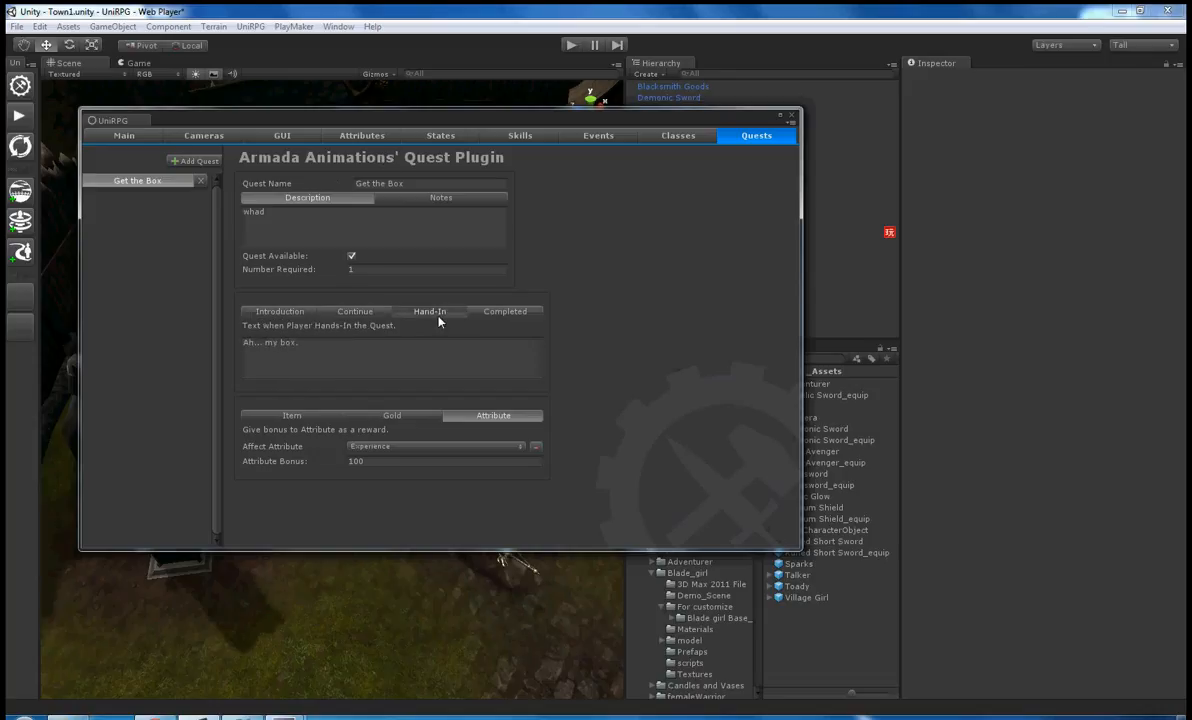
click(505, 311)
click(254, 316)
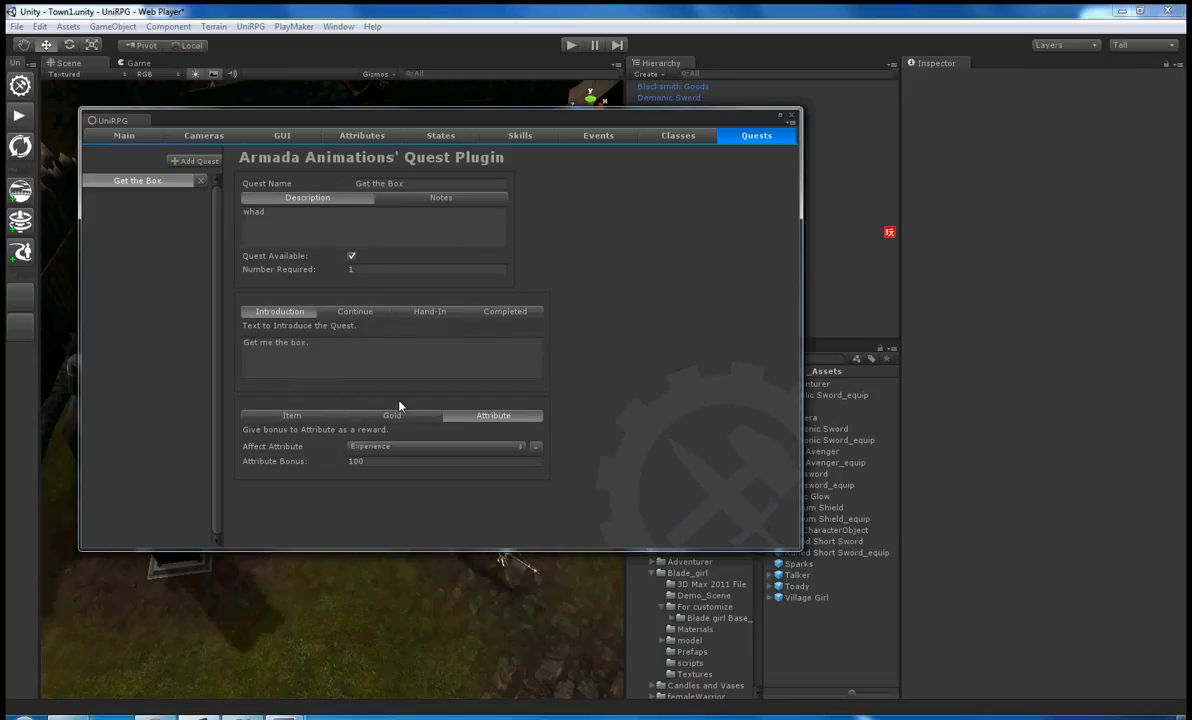
Review Get the Box's Item, Gold and Attribute rewards, including the 100 Experience bonus
click(341, 416)
click(392, 415)
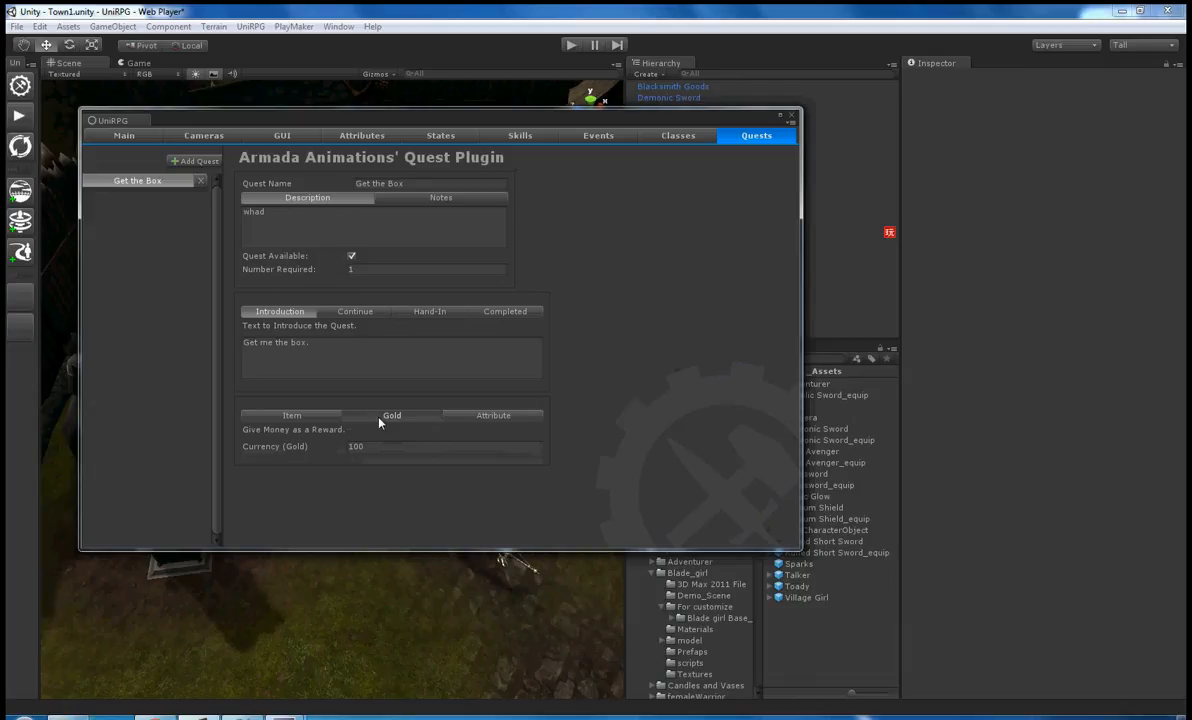
click(309, 418)
click(435, 416)
click(493, 416)
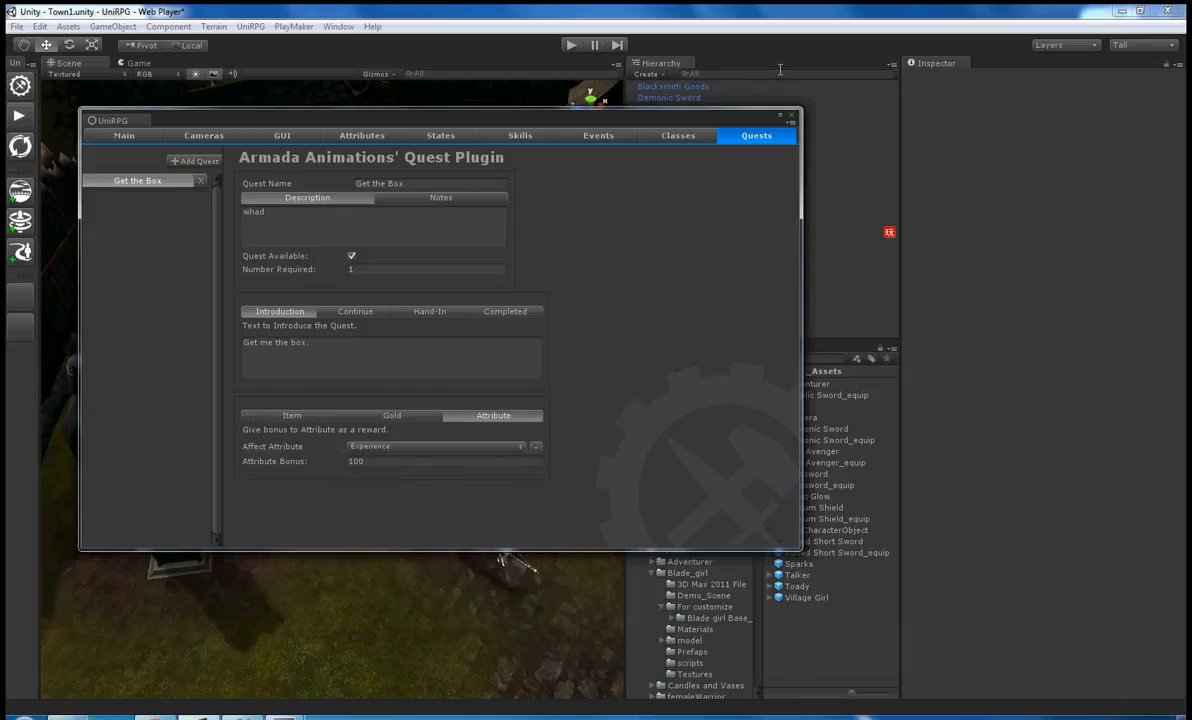
Close the UniRPG editor and select the Talker prefab's On Interact Show Quest Dialogue action
click(791, 116)
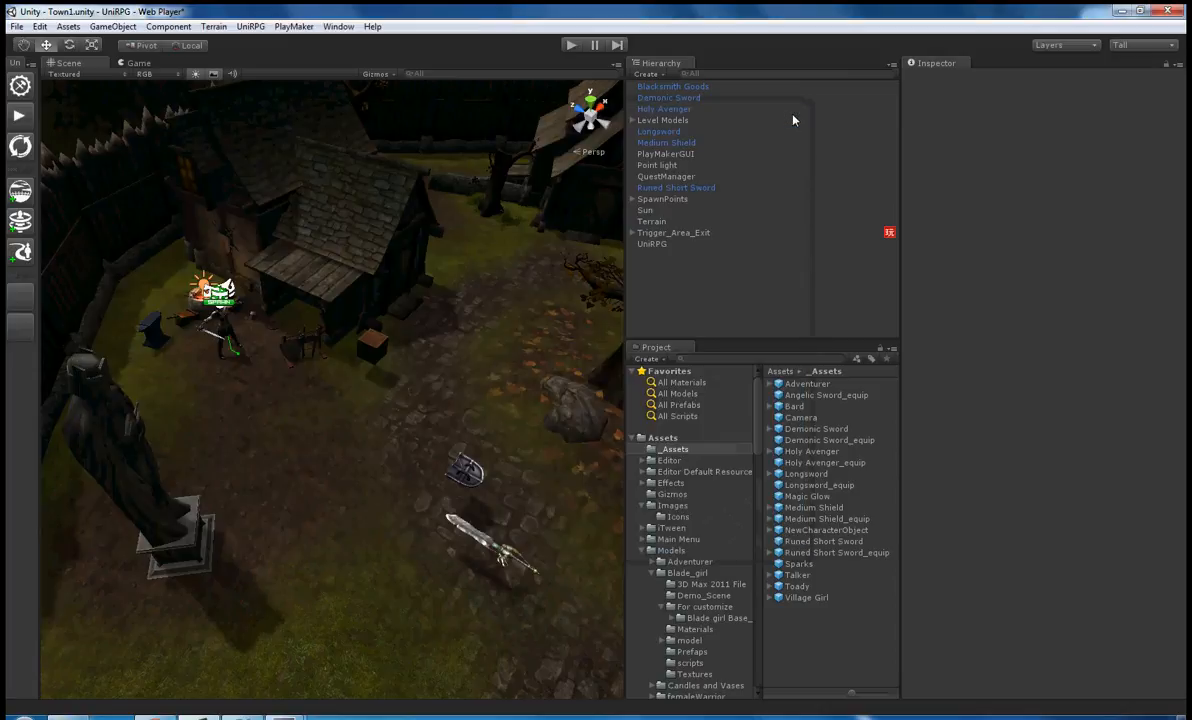
click(792, 575)
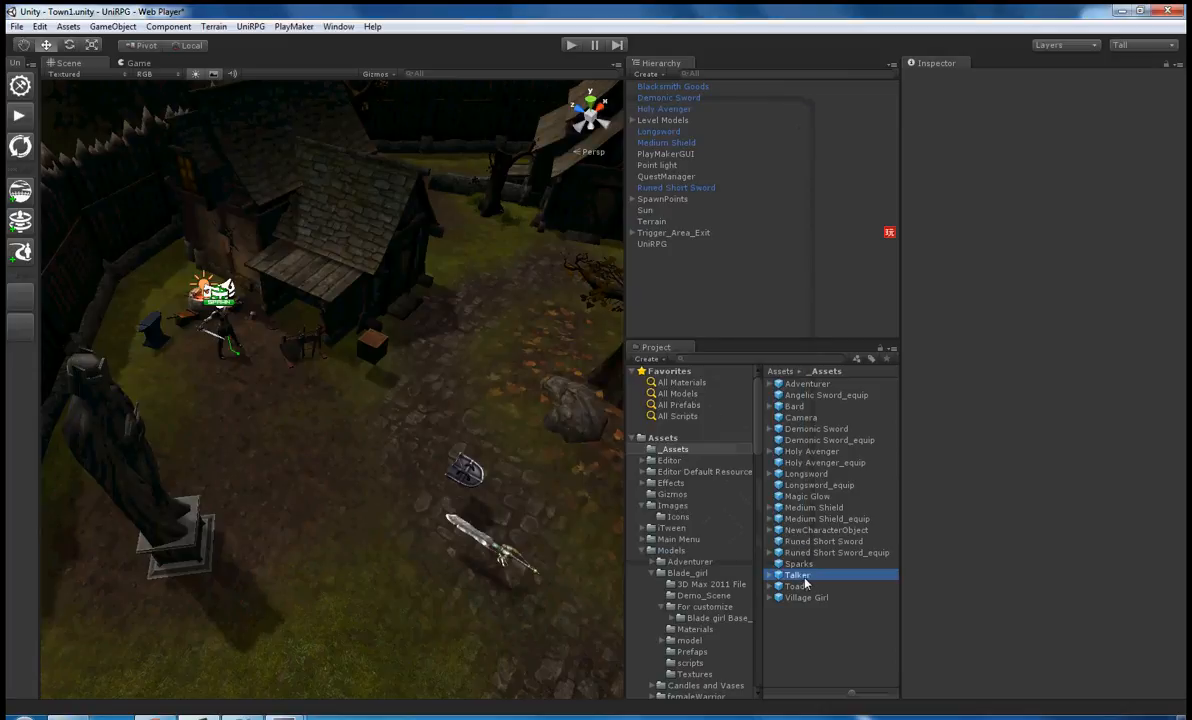
scroll(1066, 307, down, 1)
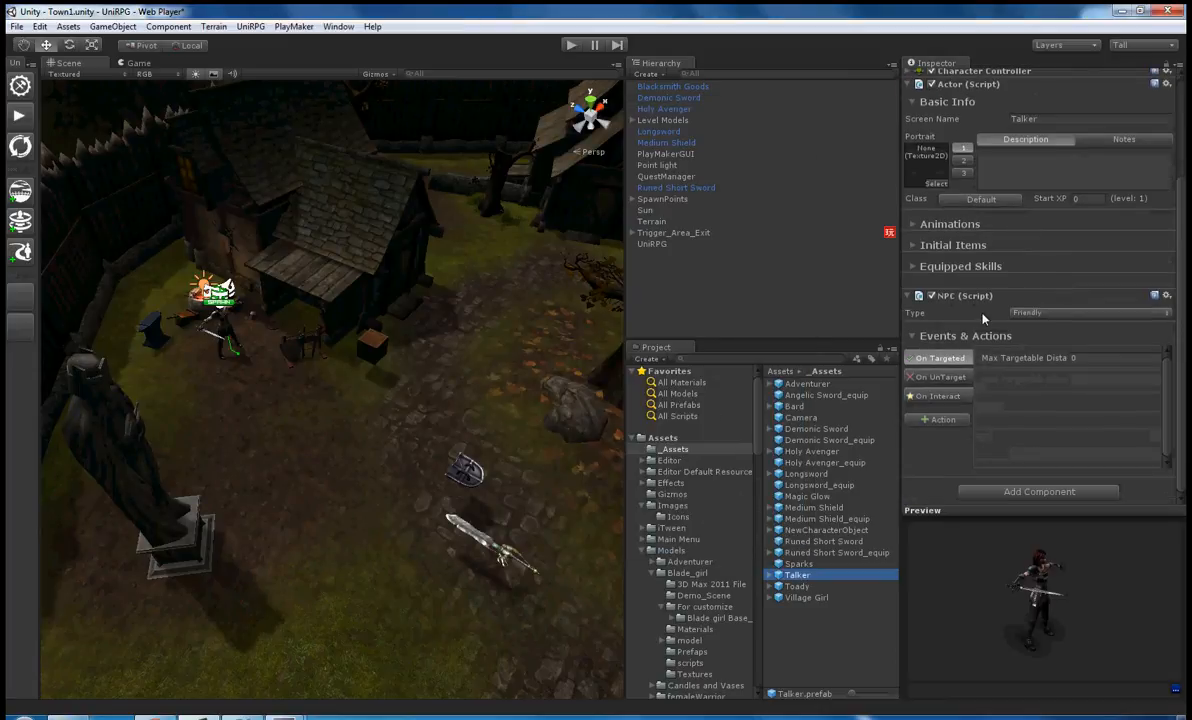
click(953, 402)
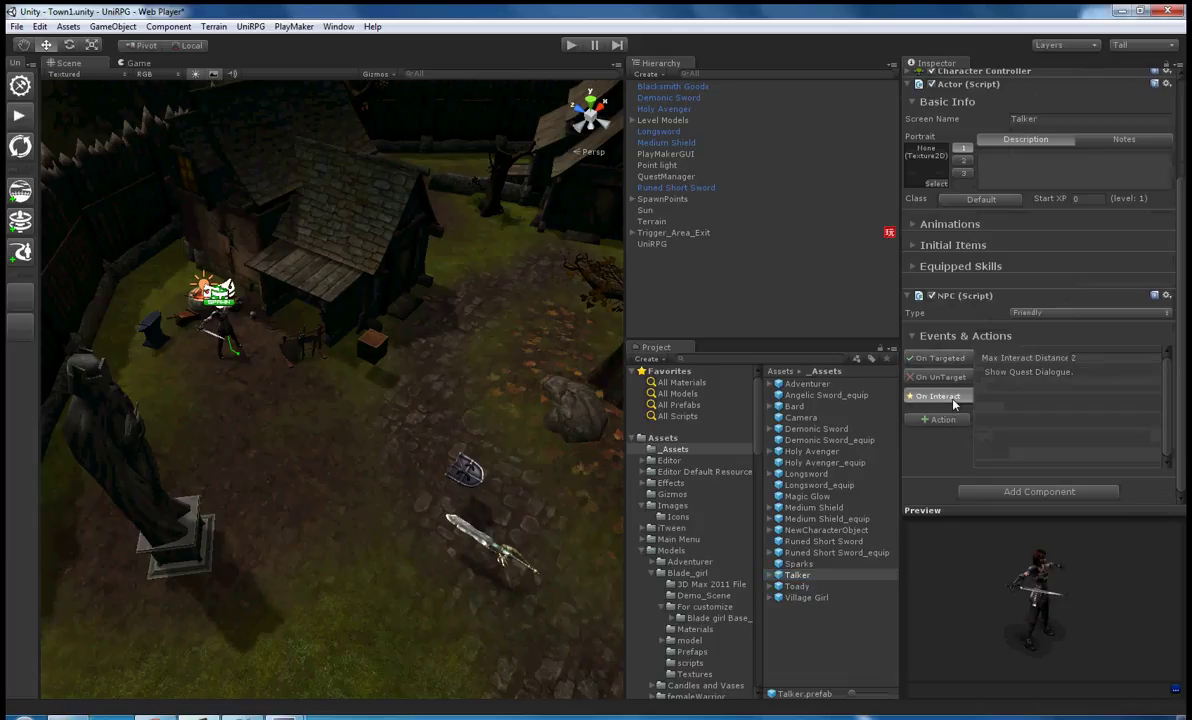
click(1021, 375)
Link the Talker NPC's Show Quest Dialogue action to the Get the Box quest and accept it
double_click(1021, 375)
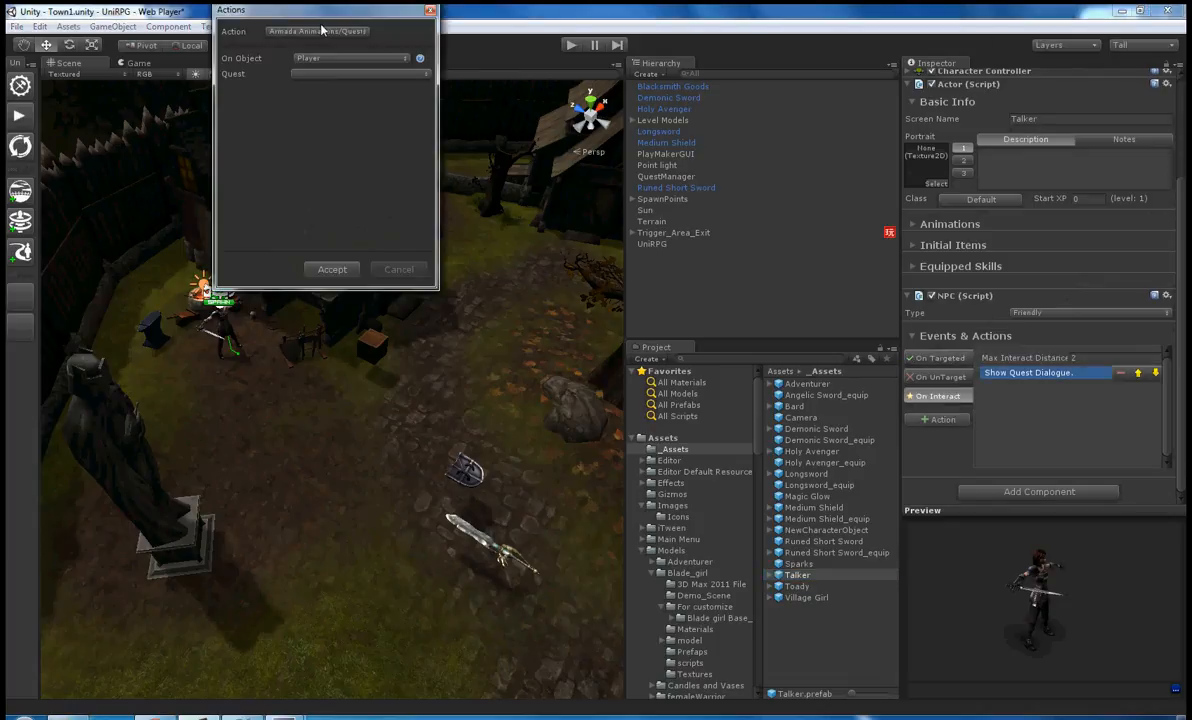
click(322, 31)
click(440, 139)
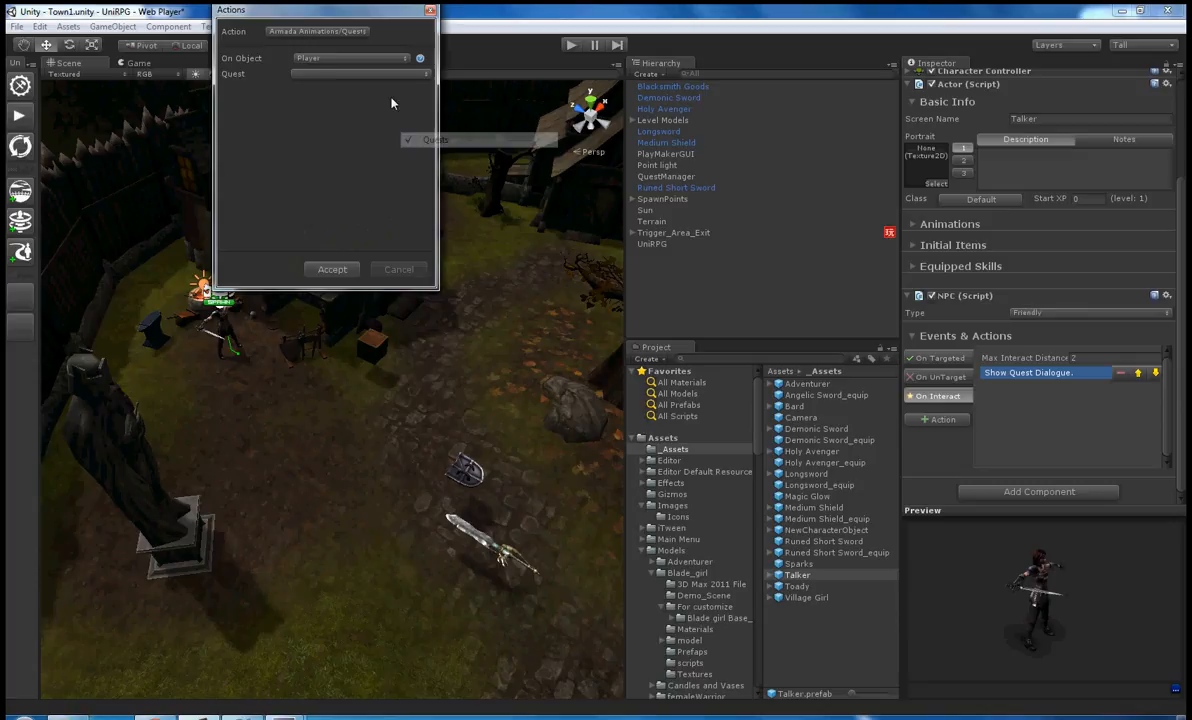
click(321, 74)
click(329, 92)
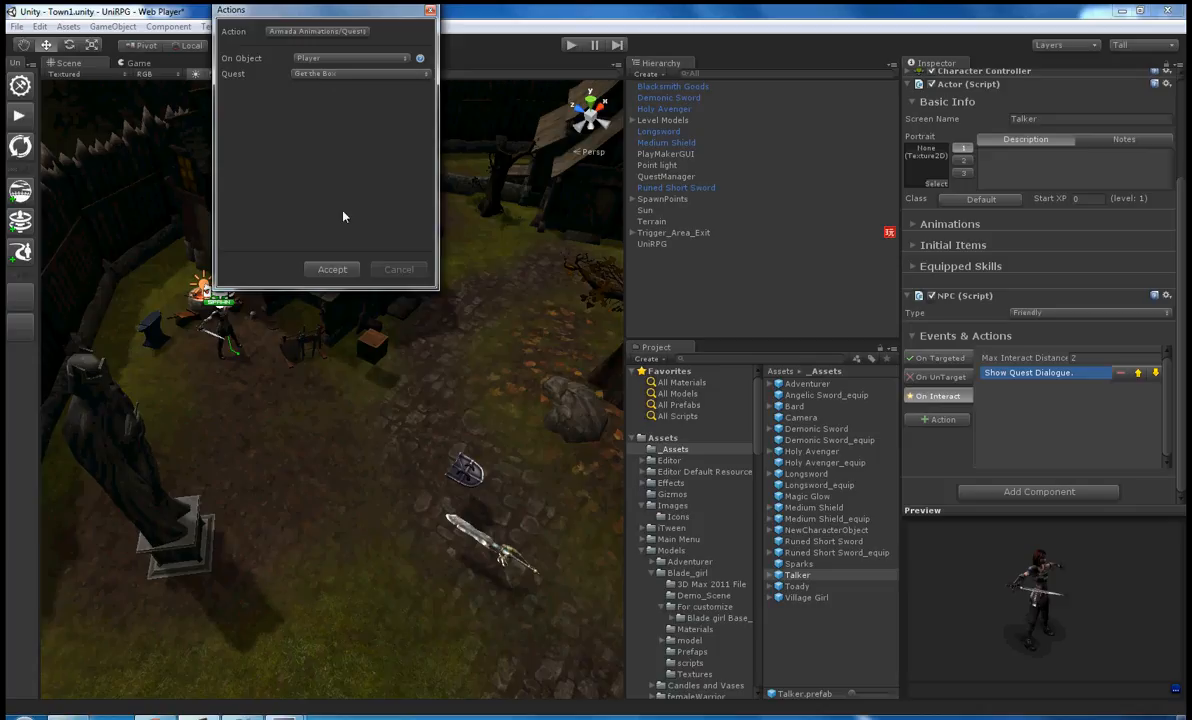
click(331, 270)
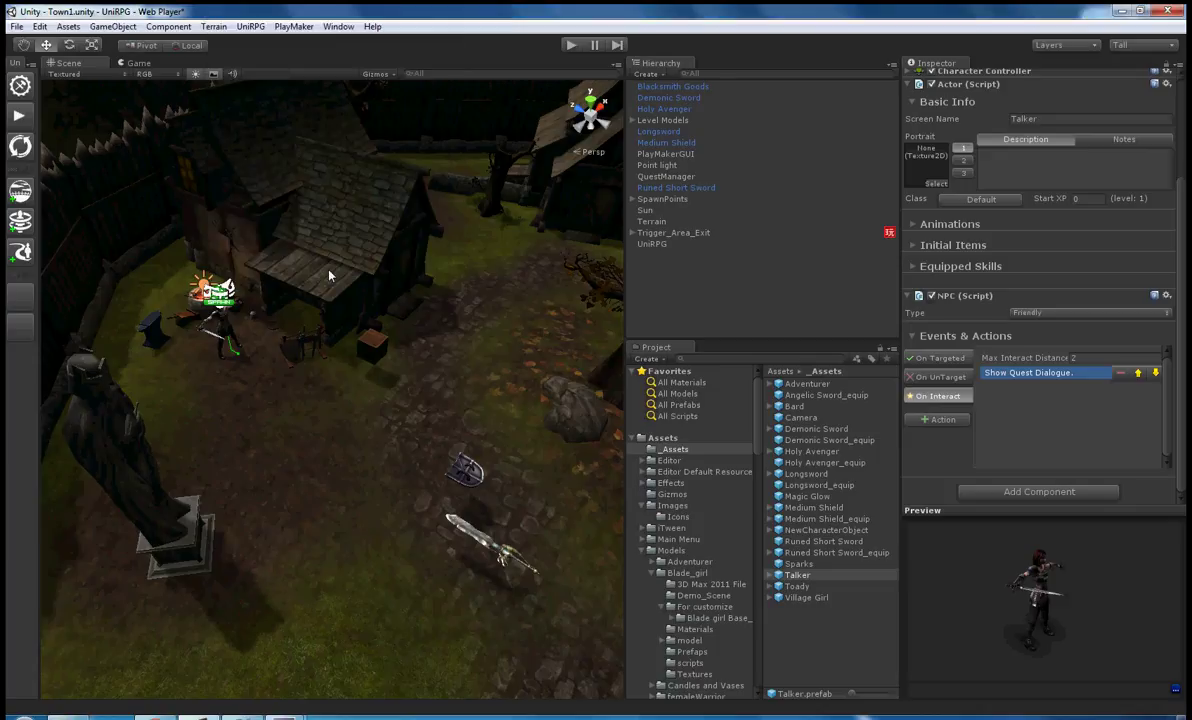
Set the Blacksmith Goods crate's On Pickup Quest Object action to the Get the Box quest and accept it
click(372, 343)
scroll(997, 388, down, 5)
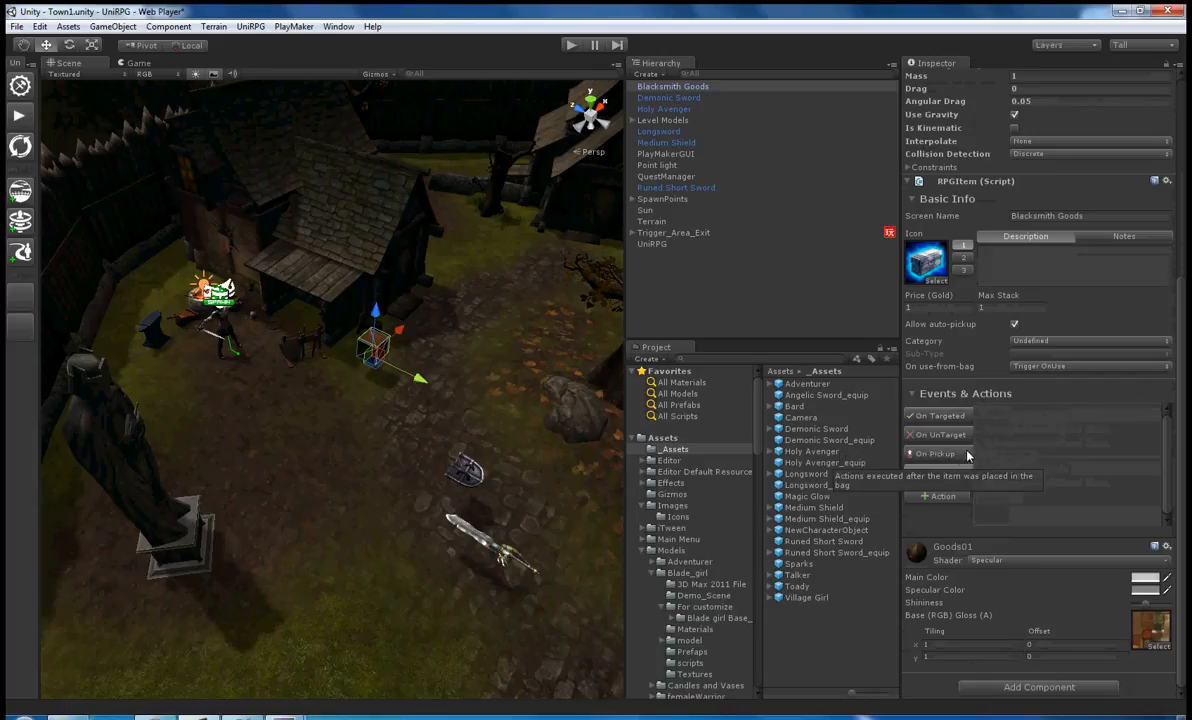
click(935, 453)
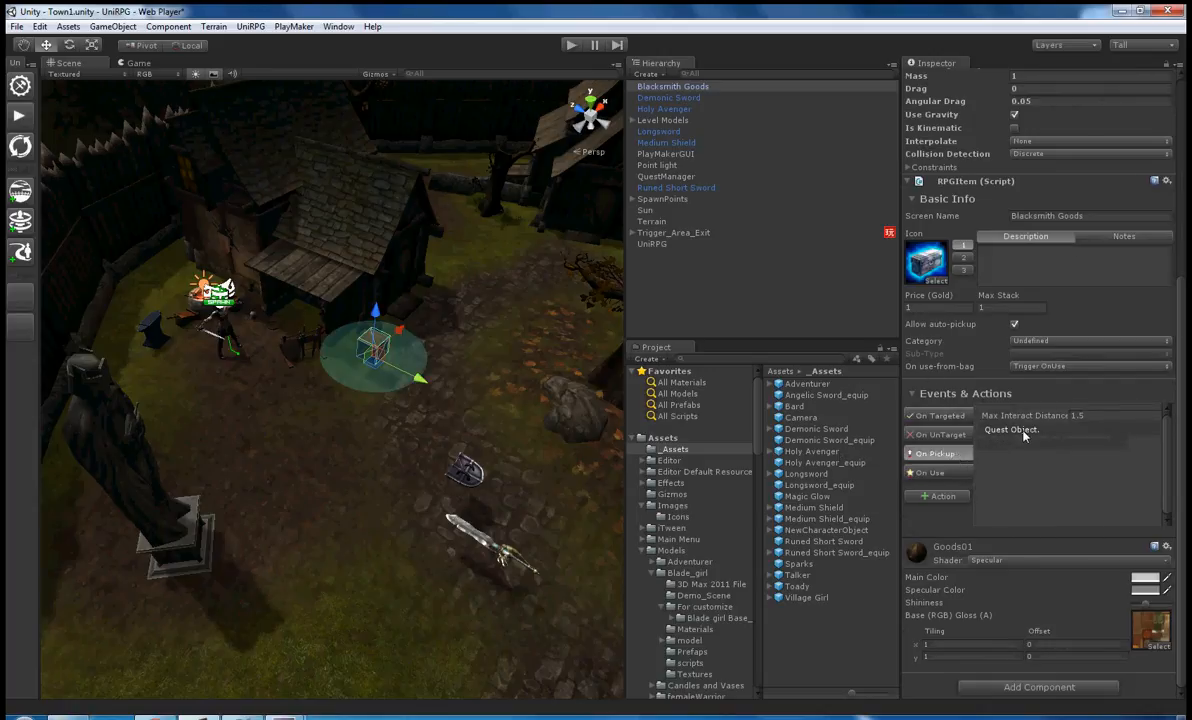
double_click(1012, 430)
click(312, 31)
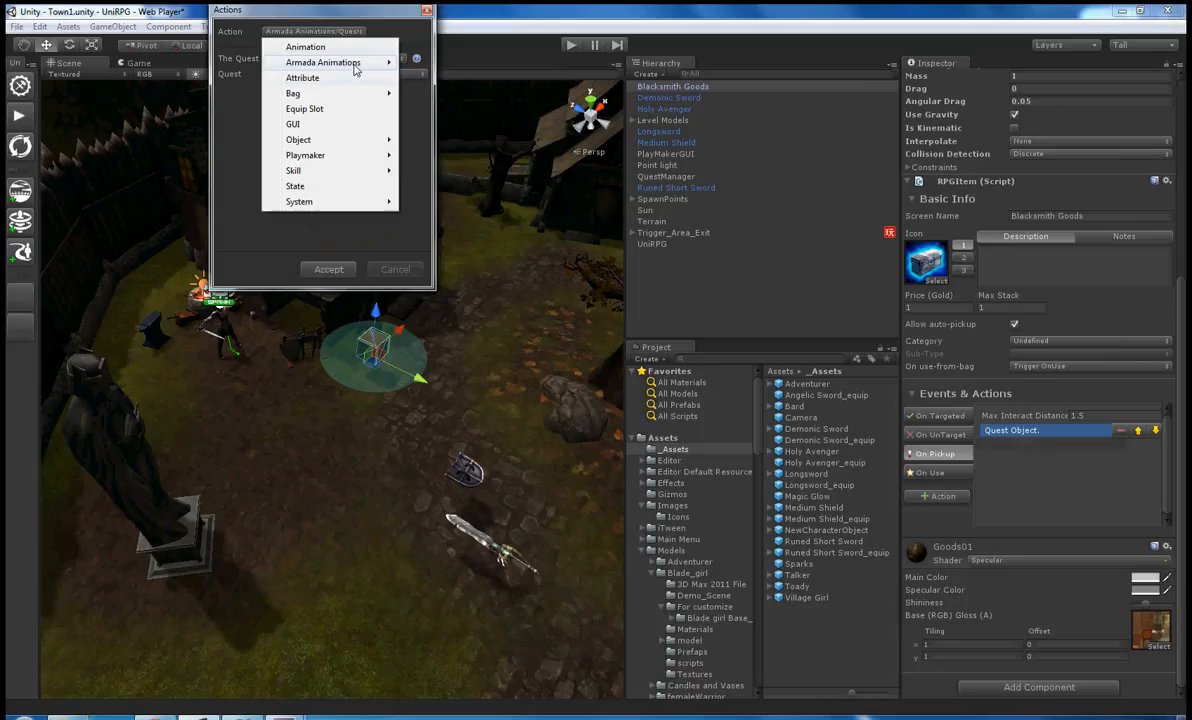
mouse_move(323, 62)
click(500, 120)
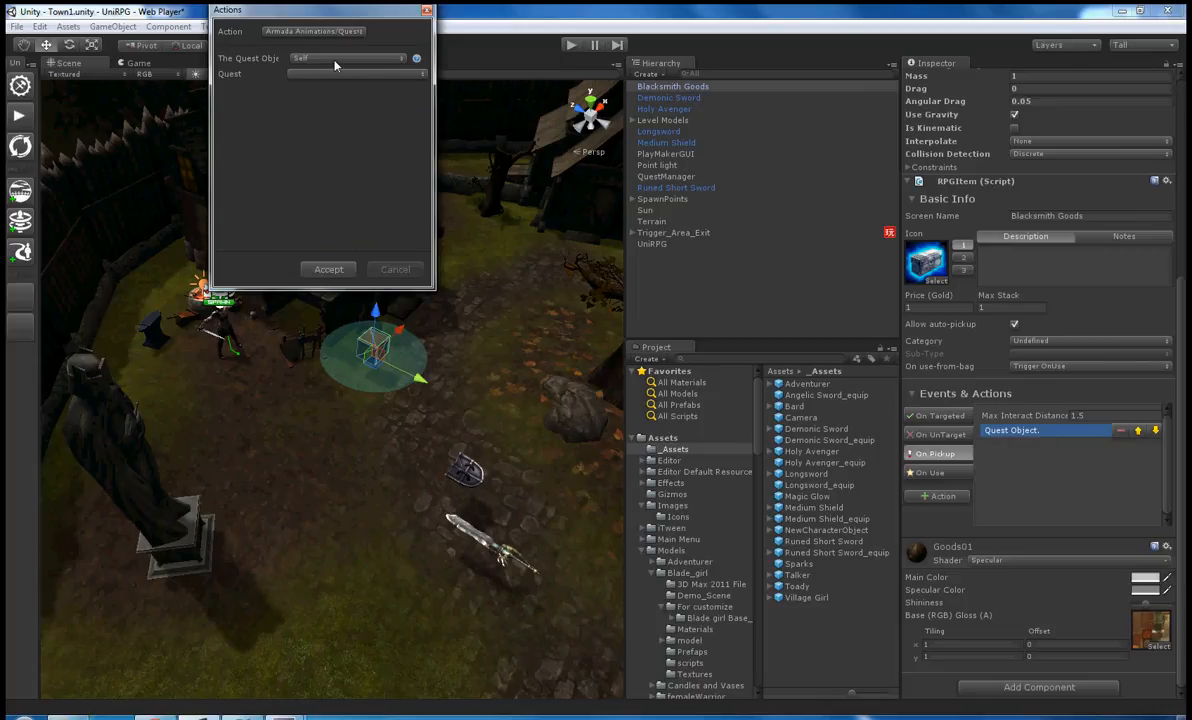
click(312, 74)
click(316, 87)
click(328, 269)
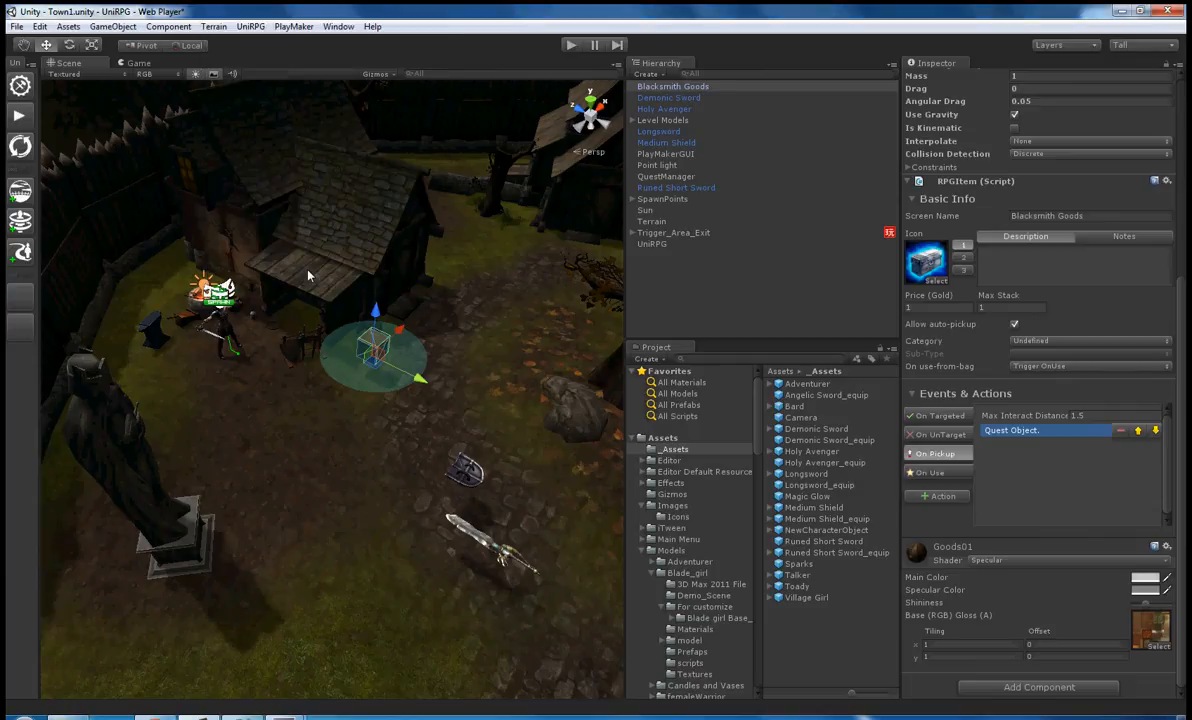
Set the crate's On Targeted Untargetable-until-Quest-Given action (object Self) to Get the Box and accept it
click(938, 415)
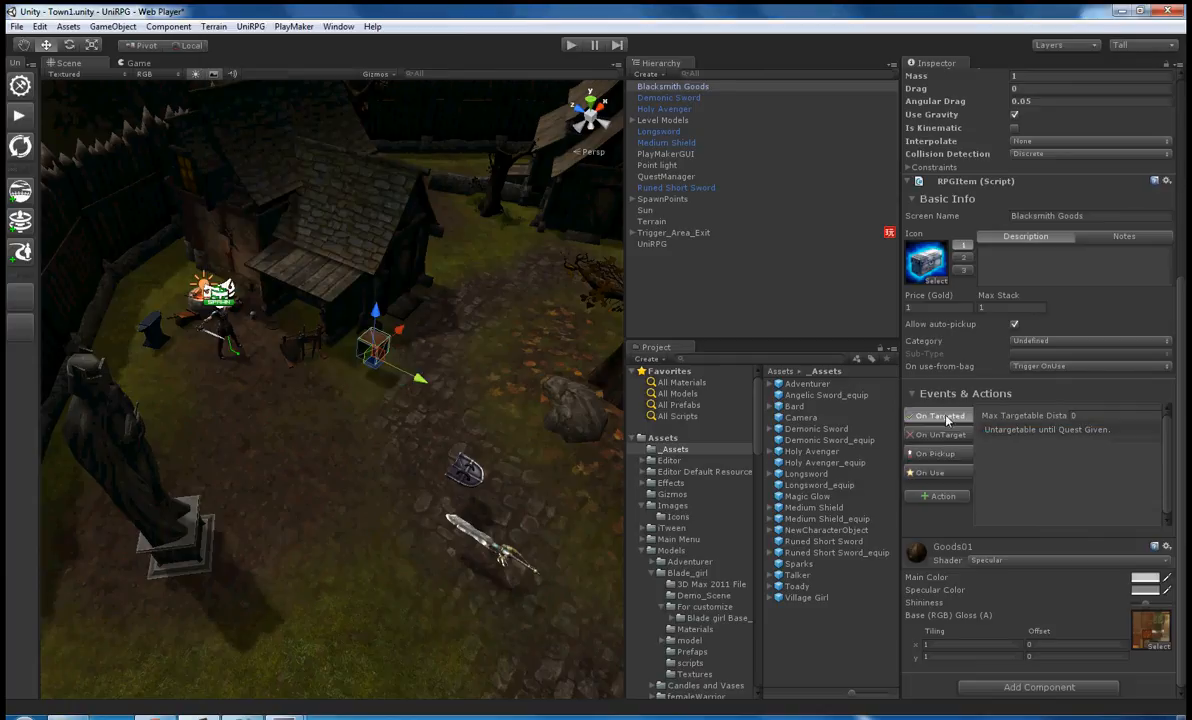
double_click(1040, 431)
click(310, 31)
mouse_move(320, 62)
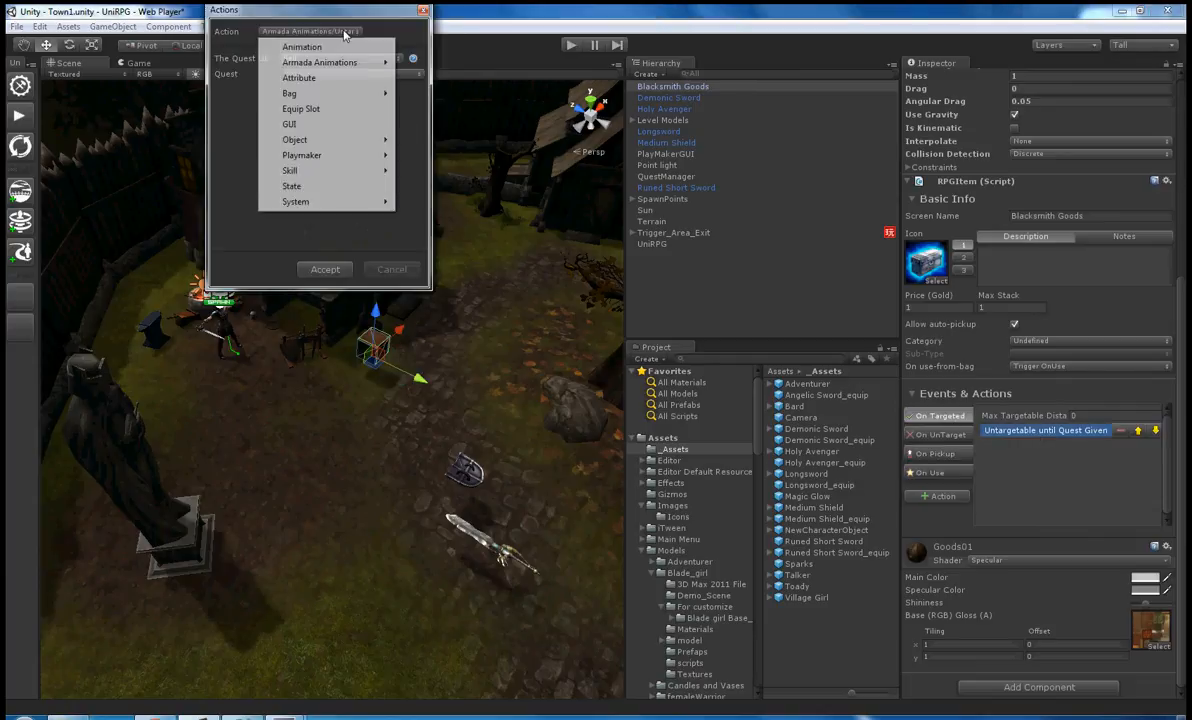
click(440, 168)
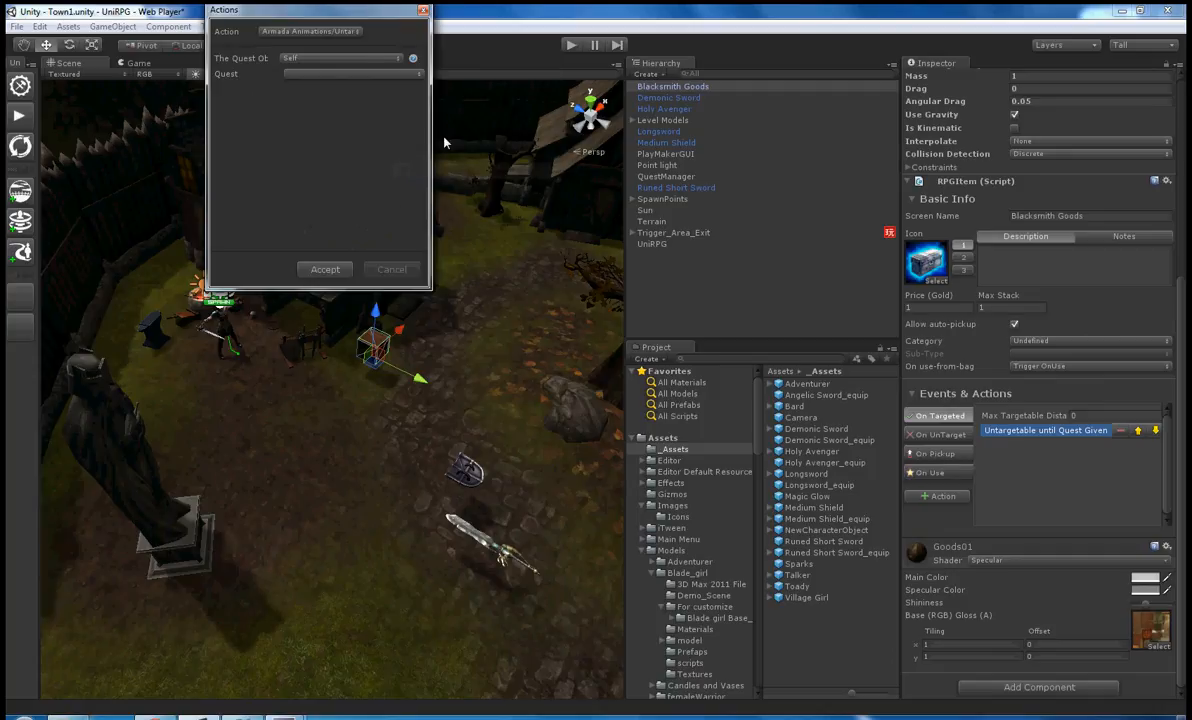
click(340, 61)
click(331, 74)
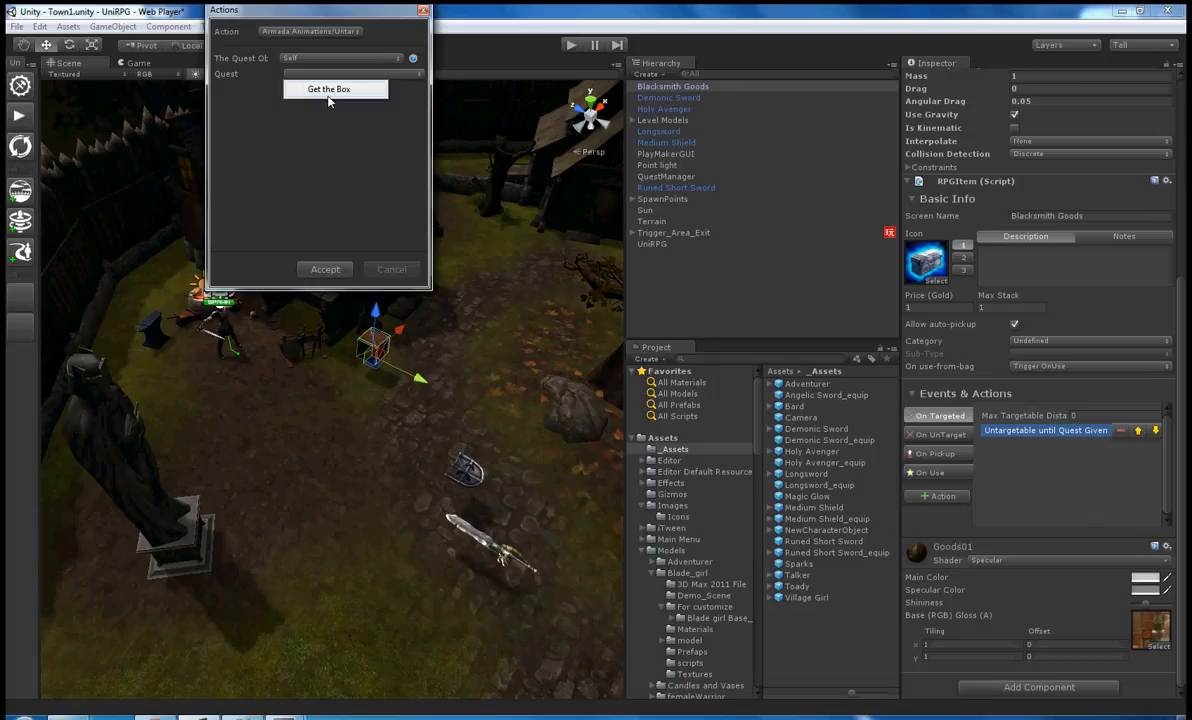
click(328, 95)
click(310, 268)
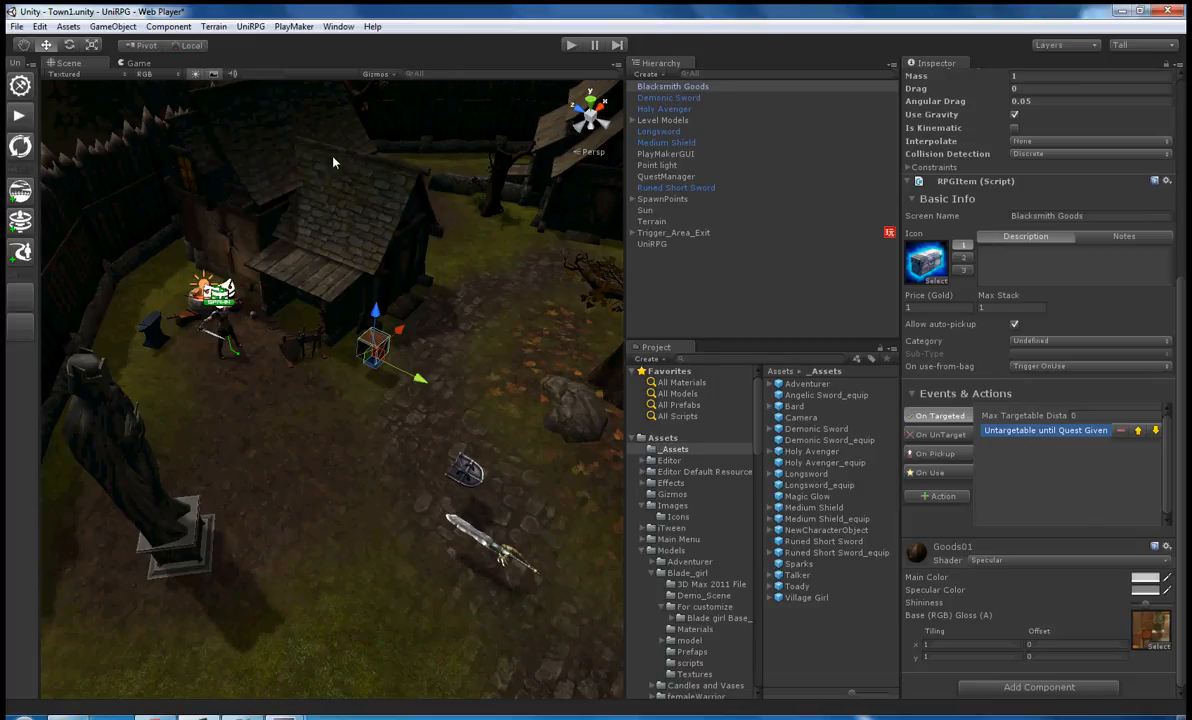
Enter Play mode, walk to the blacksmith and accept the Get the Box quest
click(571, 45)
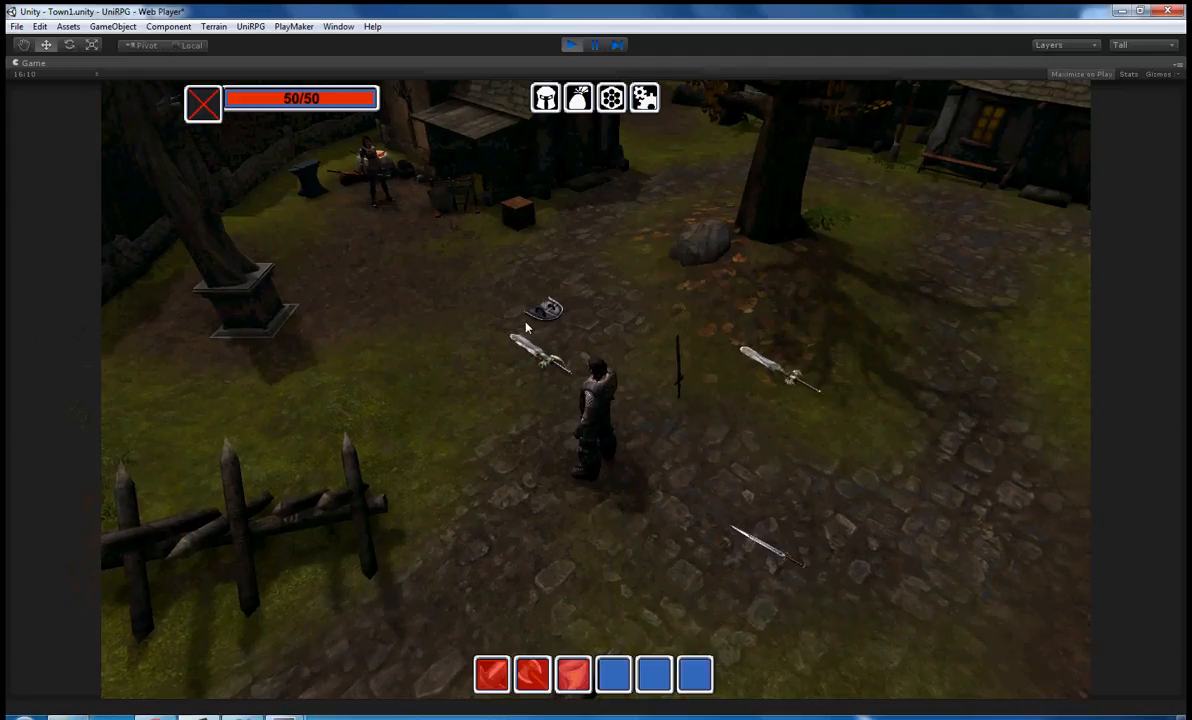
click(470, 335)
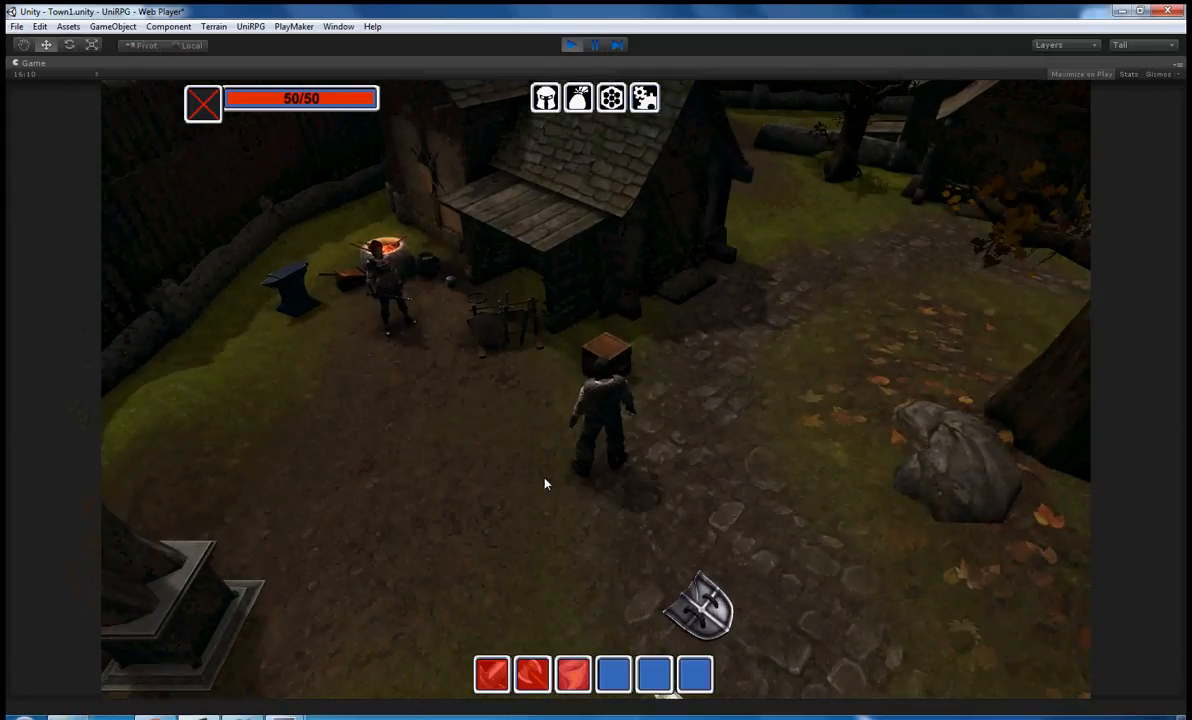
click(485, 490)
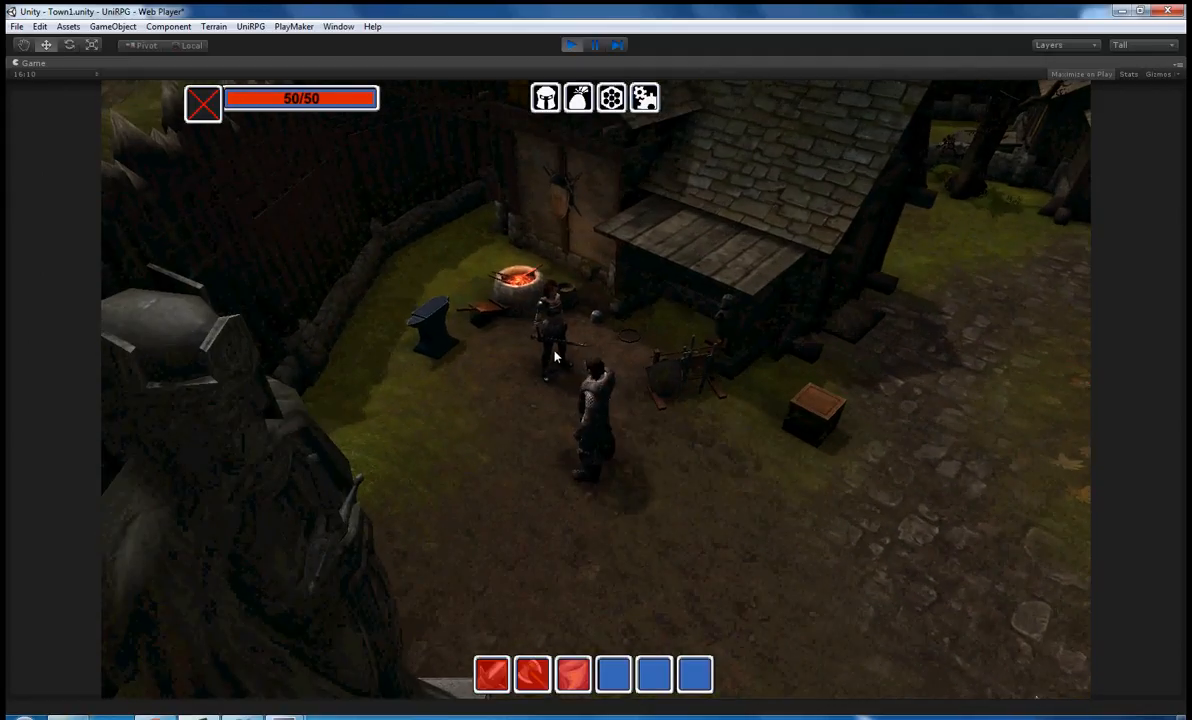
click(548, 325)
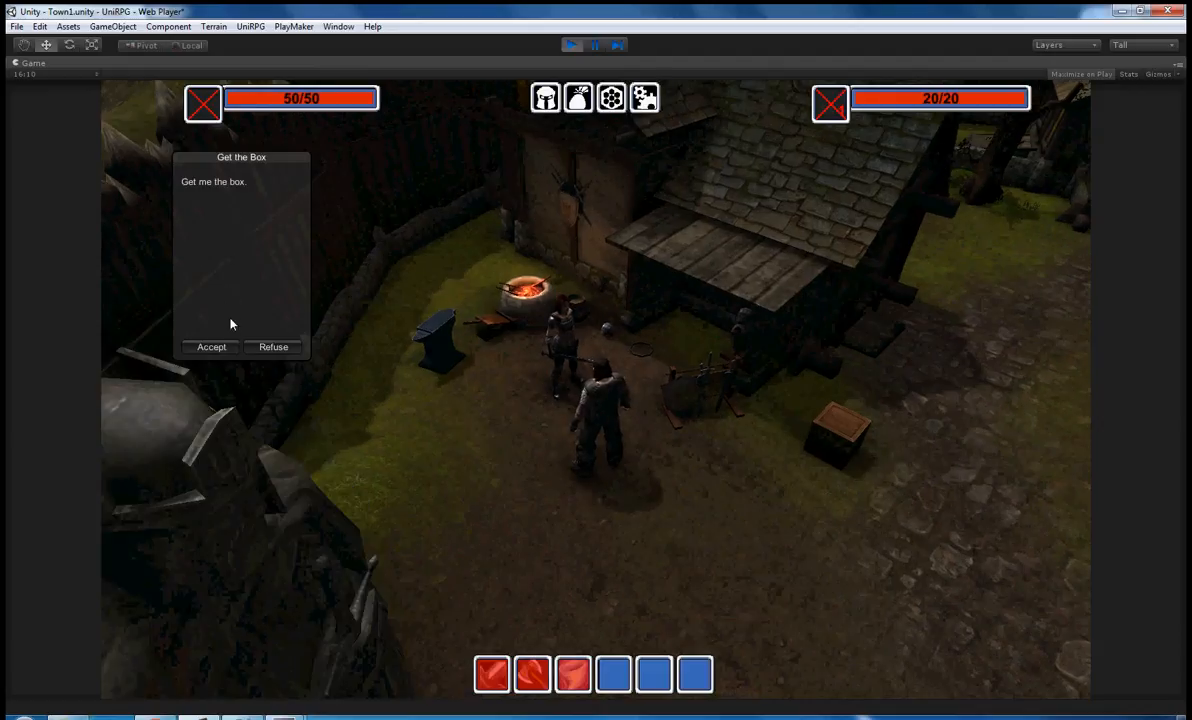
click(223, 350)
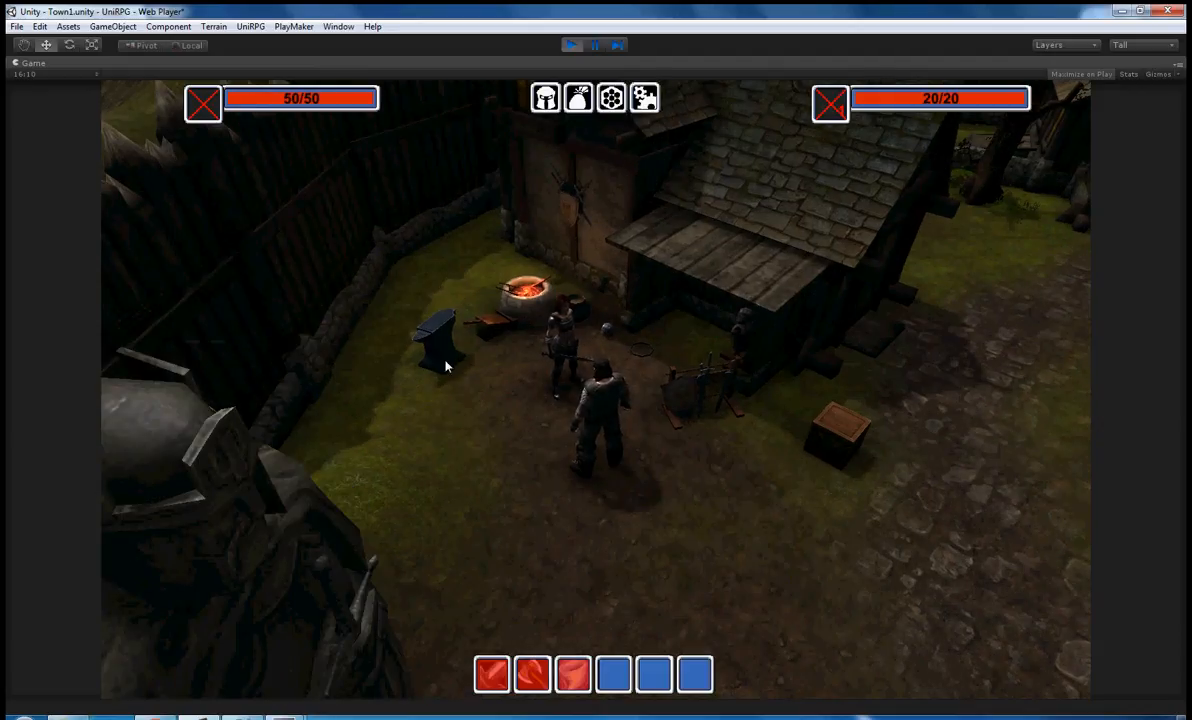
Re-check the blacksmith's reminder dialogue twice, then pick up the box
click(560, 450)
click(600, 354)
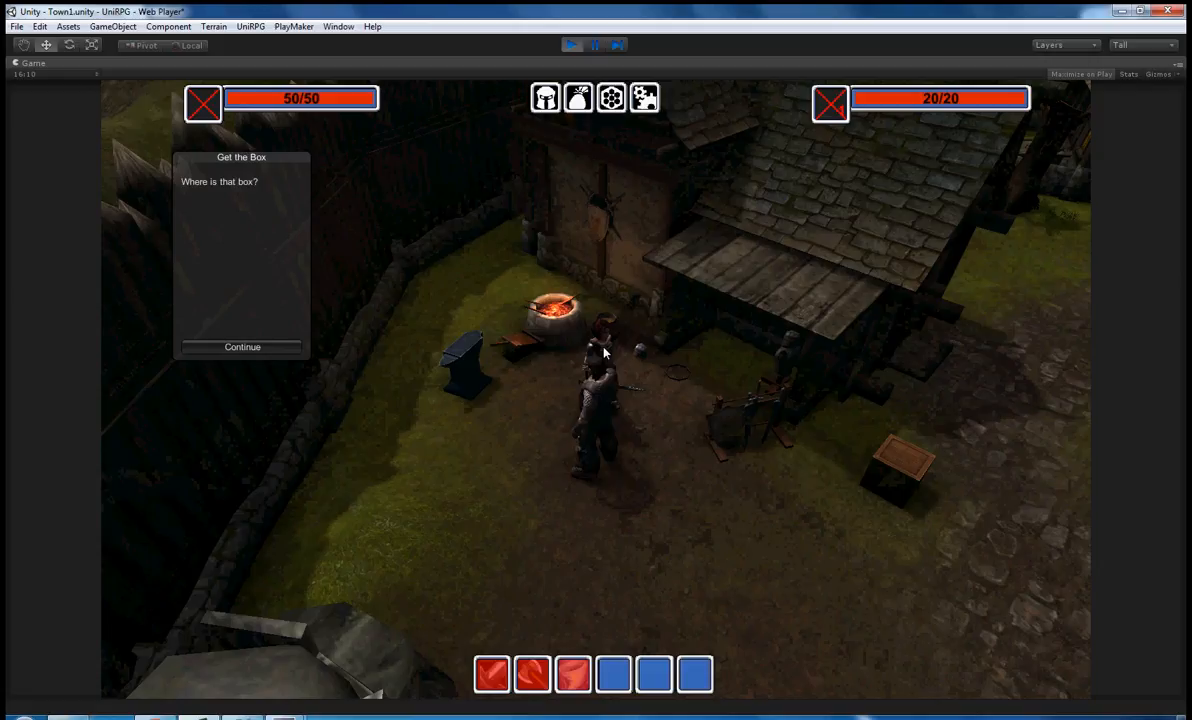
click(255, 347)
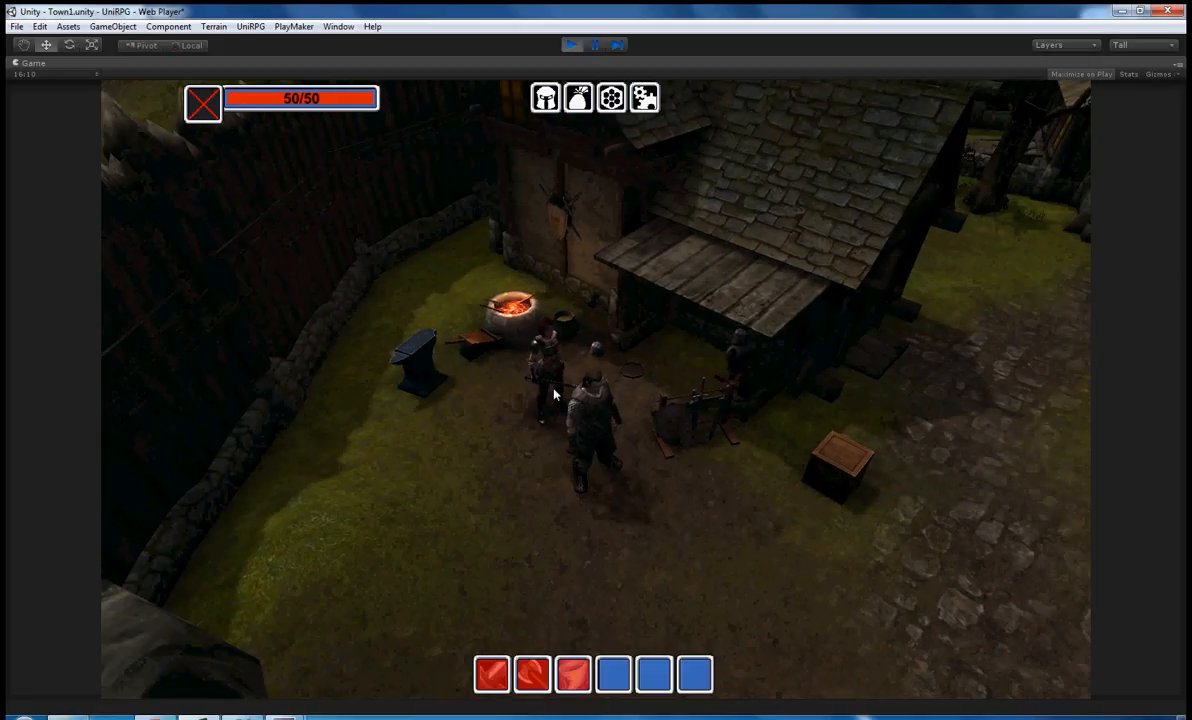
click(515, 361)
click(215, 347)
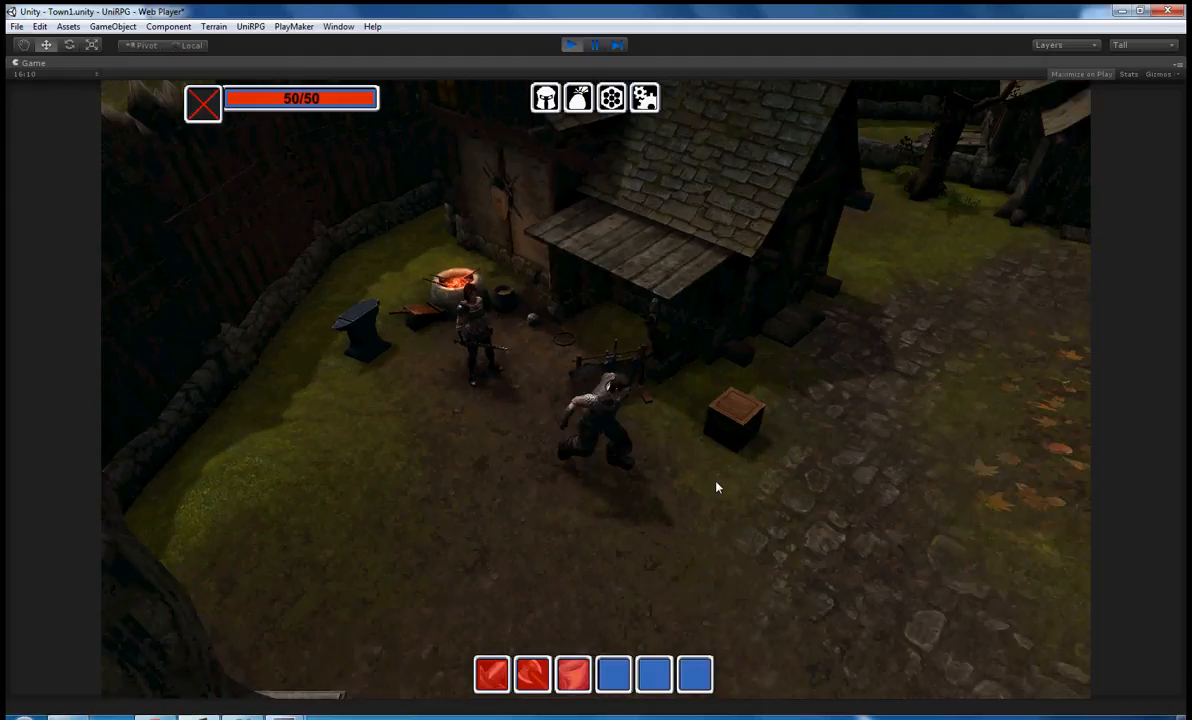
click(697, 412)
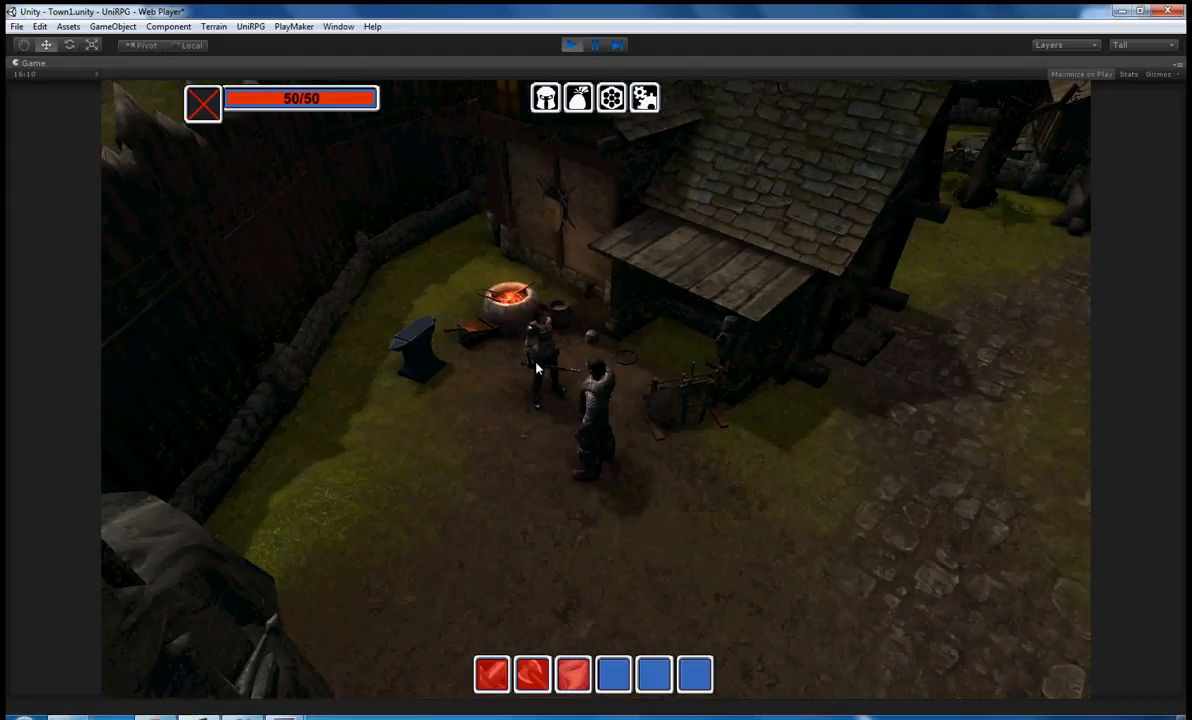
Hand the box in as Completed and confirm the blacksmith's thank-you dialogue afterwards
click(547, 358)
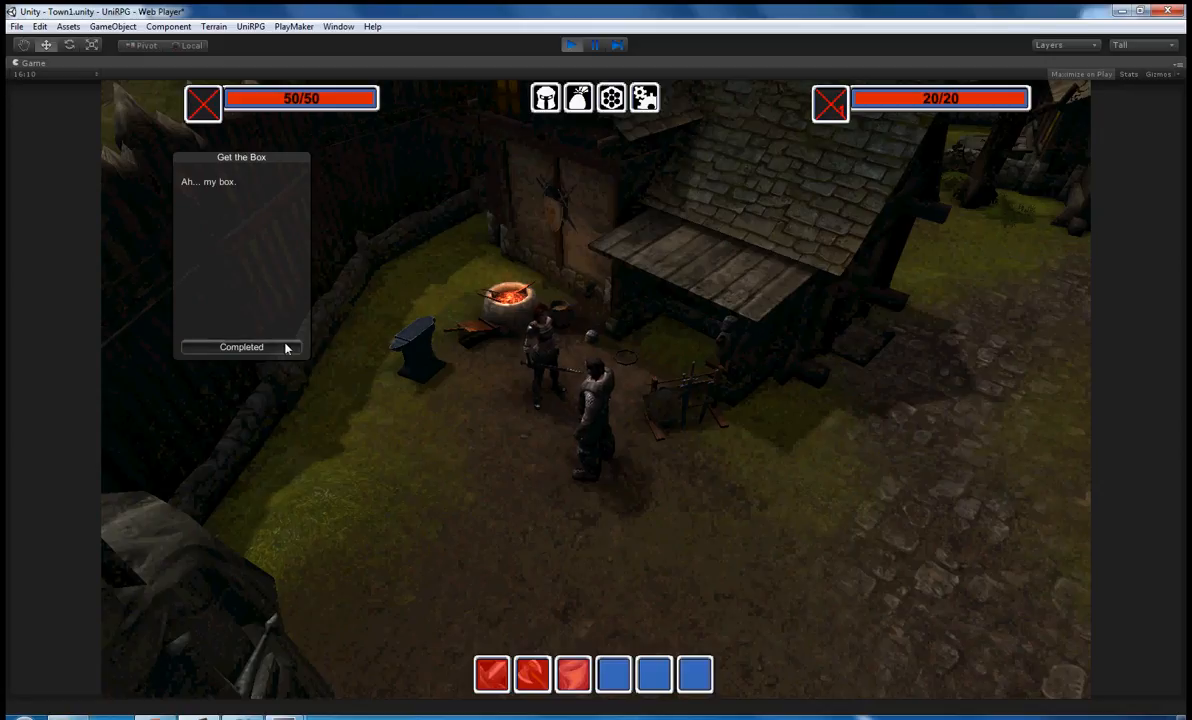
click(286, 347)
click(550, 375)
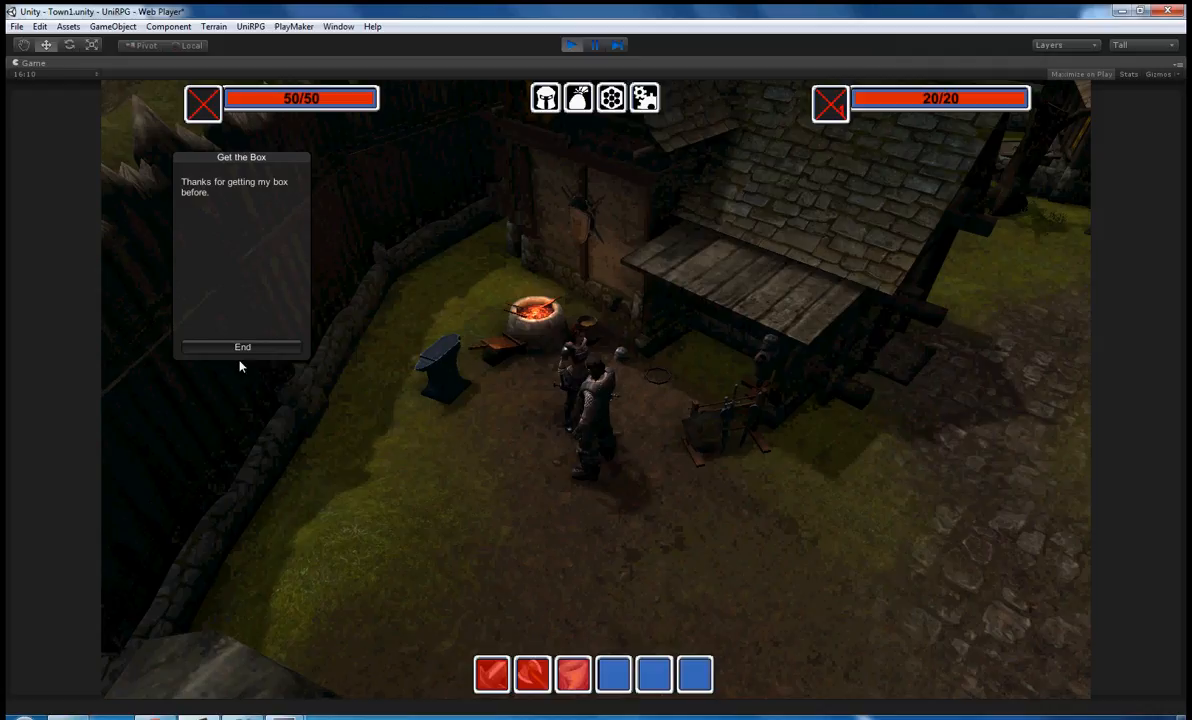
click(262, 349)
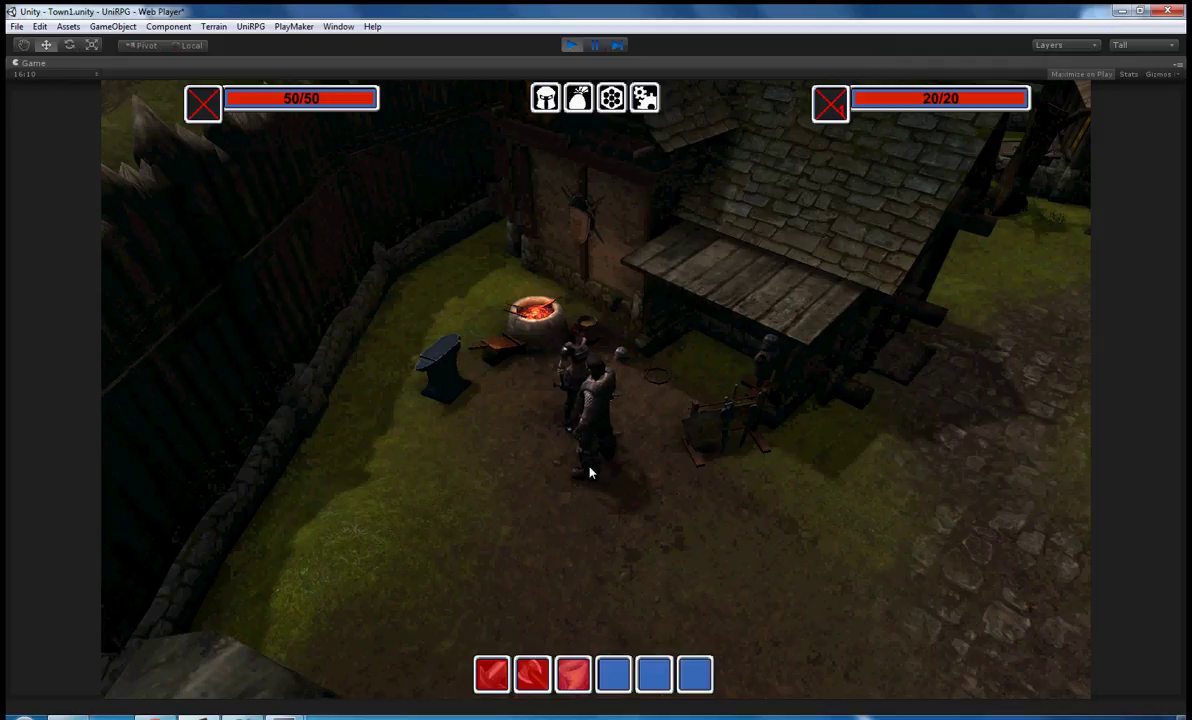
click(575, 345)
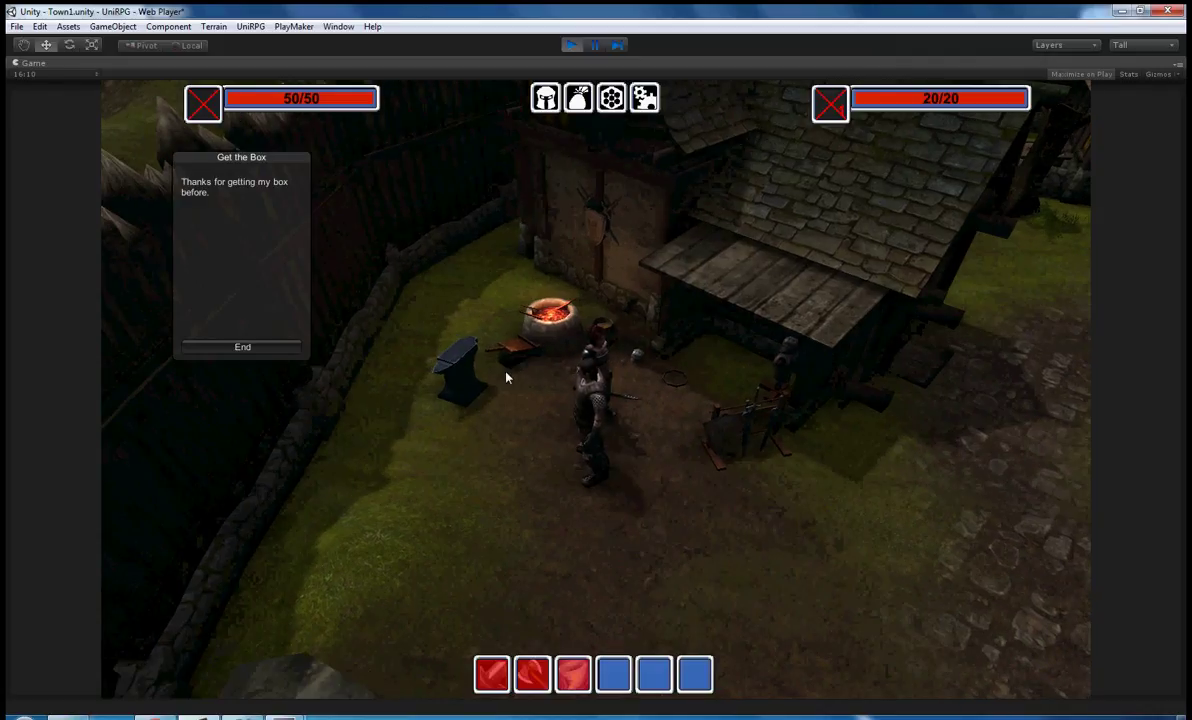
click(280, 347)
click(652, 520)
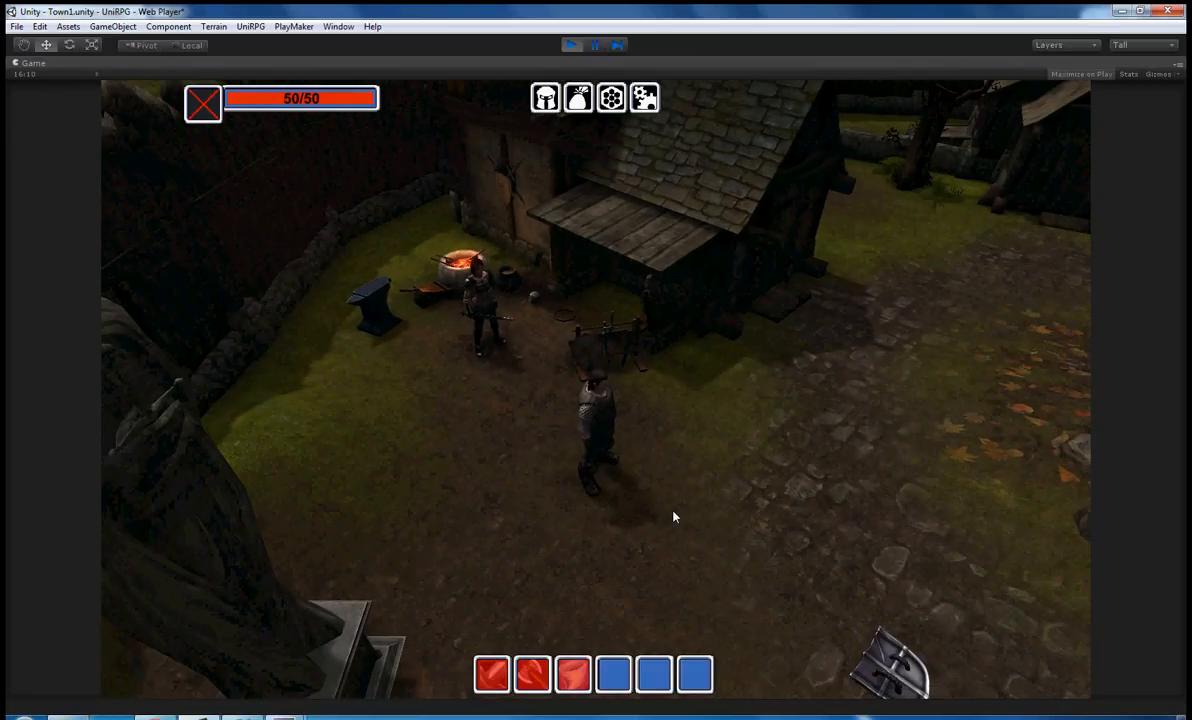
From the Character and Bag panels, equip the reward armour off-hand and the sword Main-Hand, reaching Defense 10 and Melee 20
key(c)
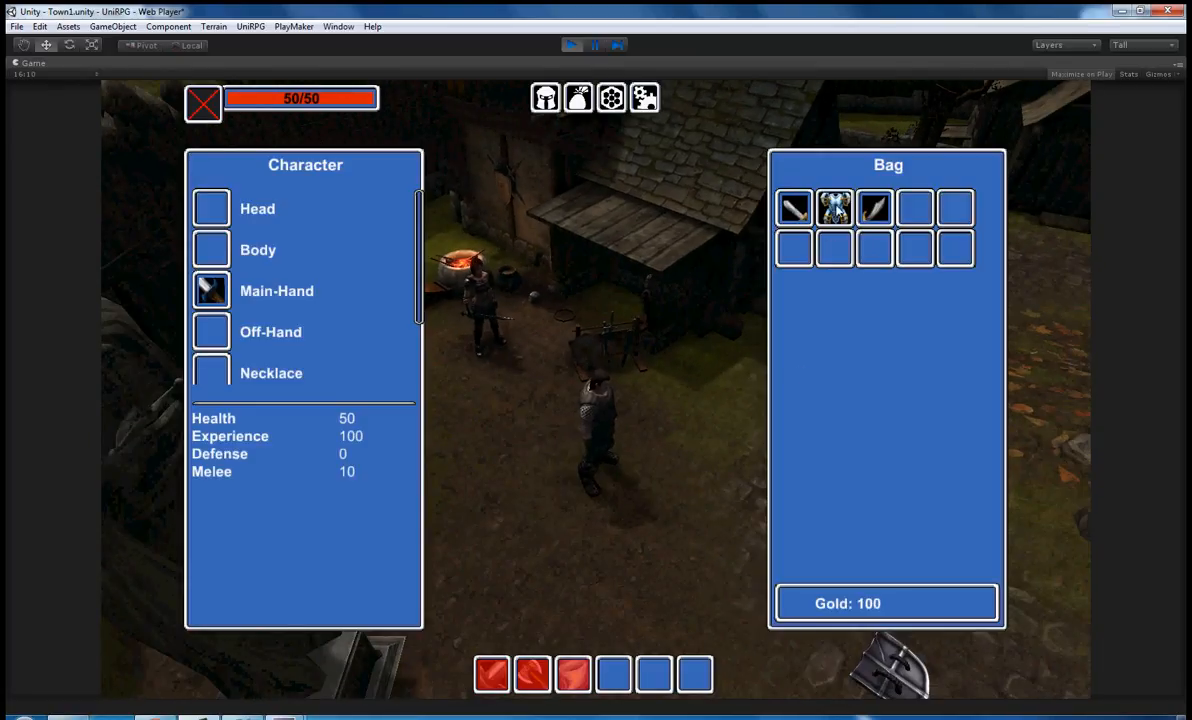
click(835, 205)
click(868, 211)
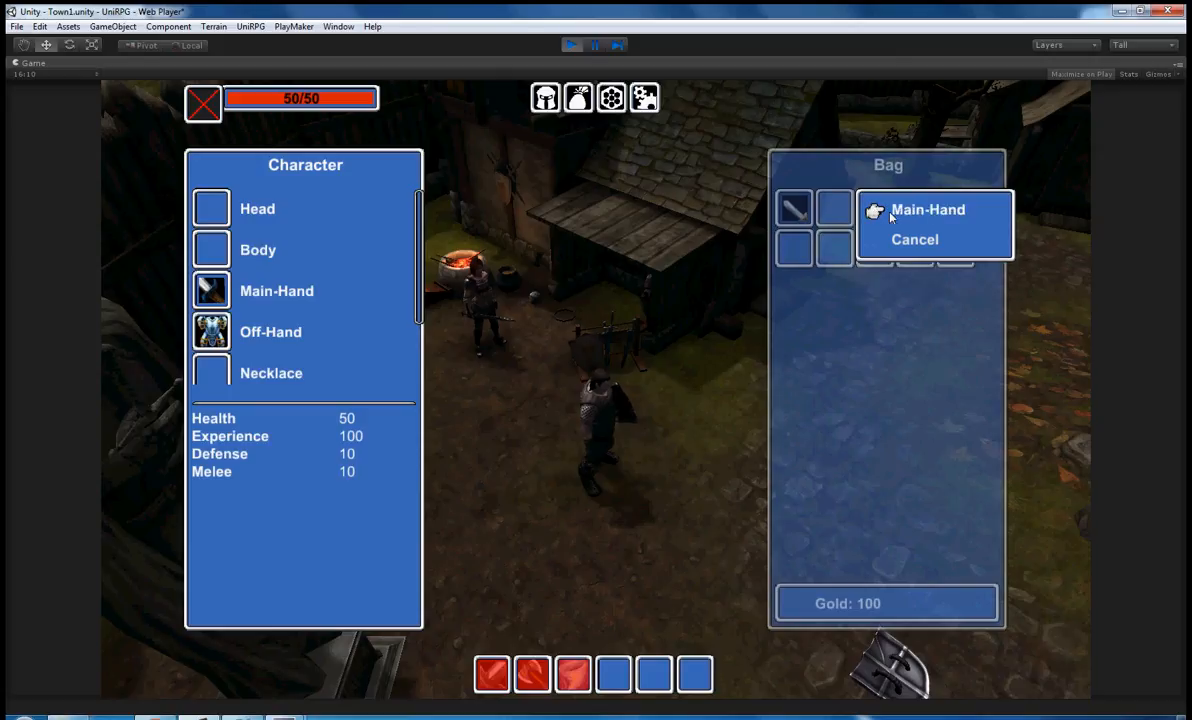
click(830, 205)
right_drag(612, 452, 562, 482)
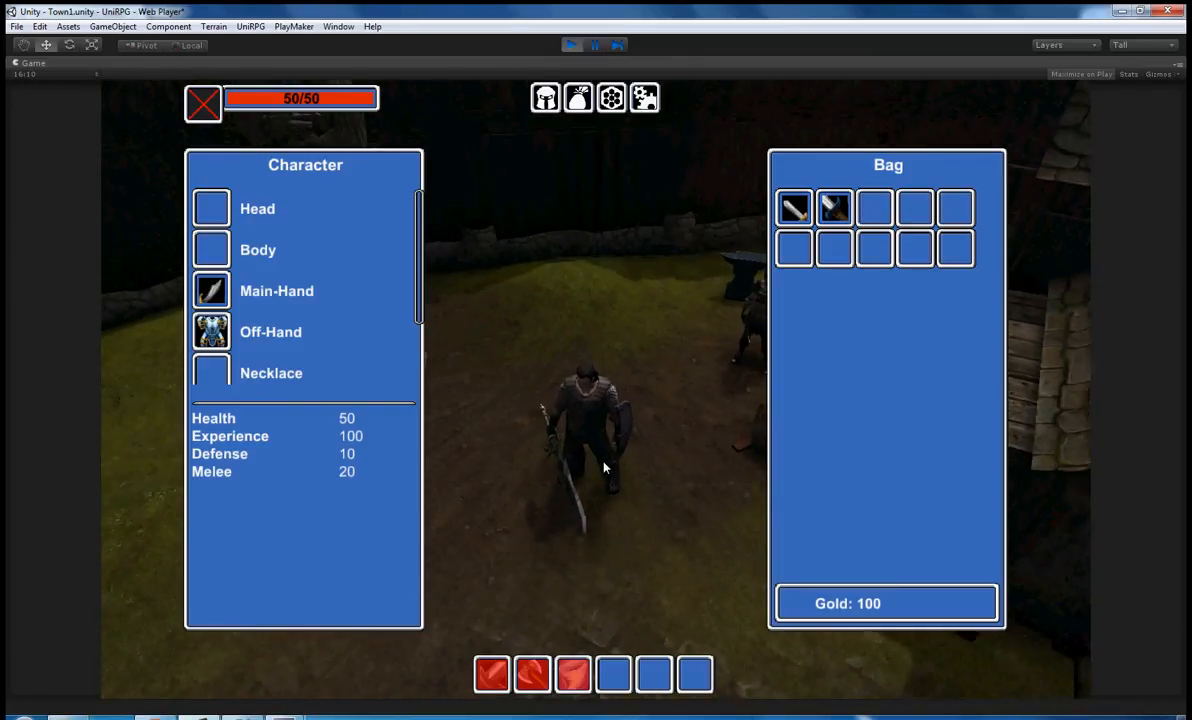
key(Escape)
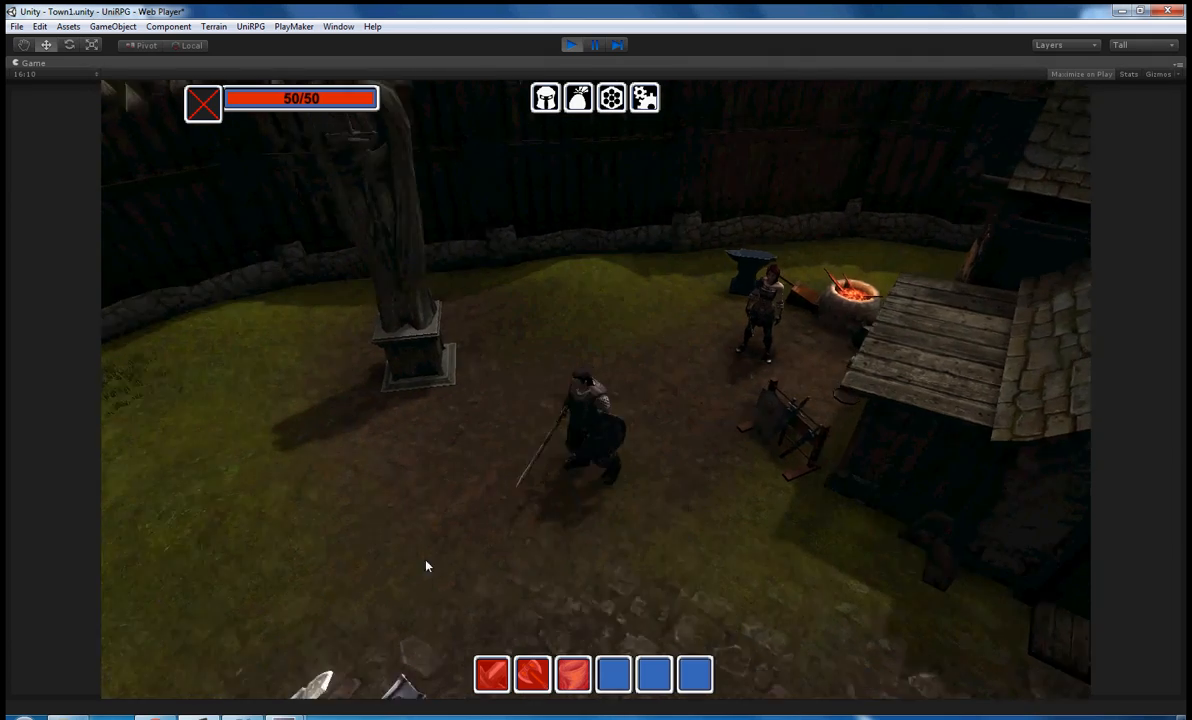